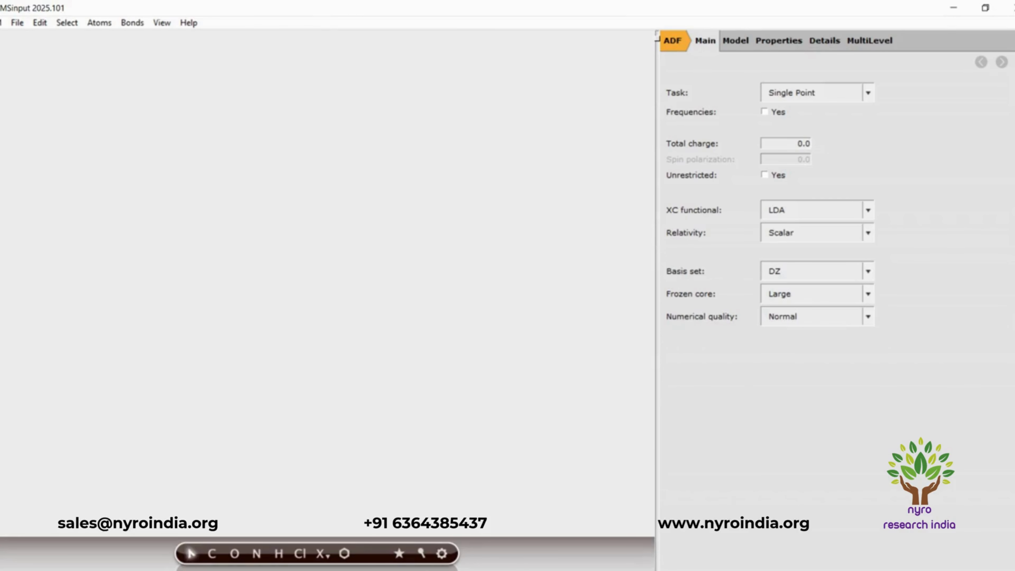
Search for ethane, import the C2H6: Ethane (ADF) molecule and symmetrize its structure
click(1014, 41)
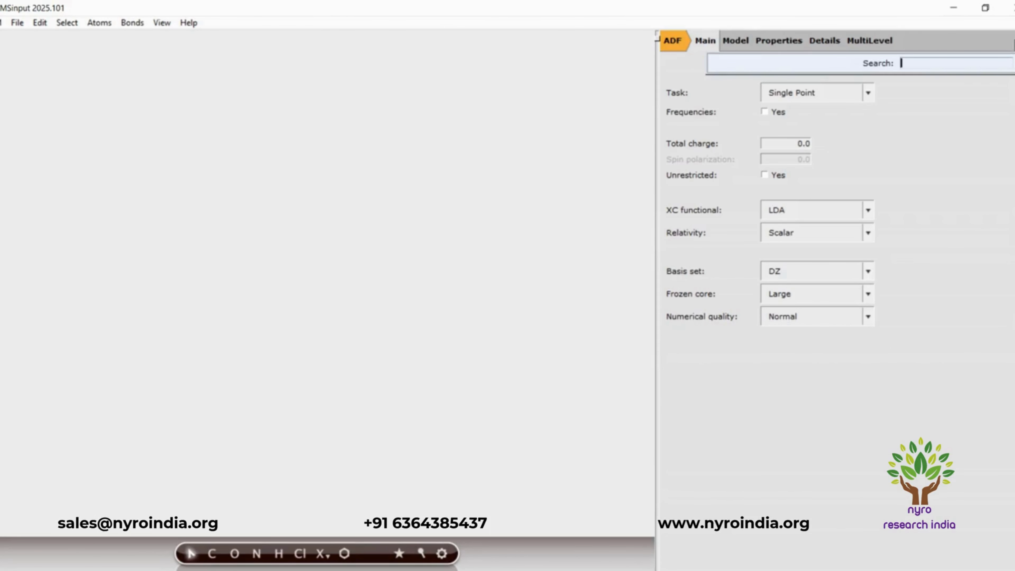
text(ethane)
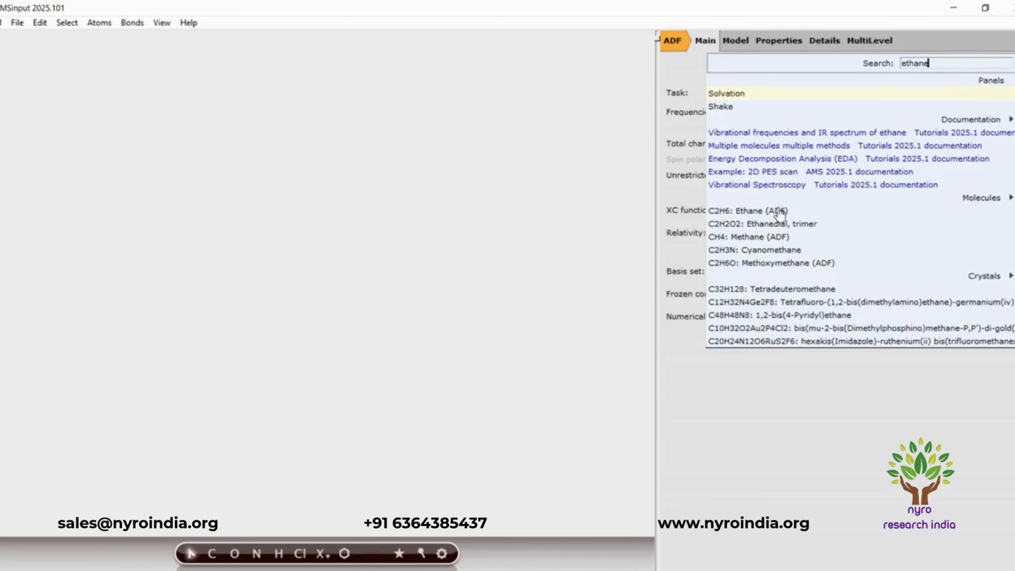
click(780, 212)
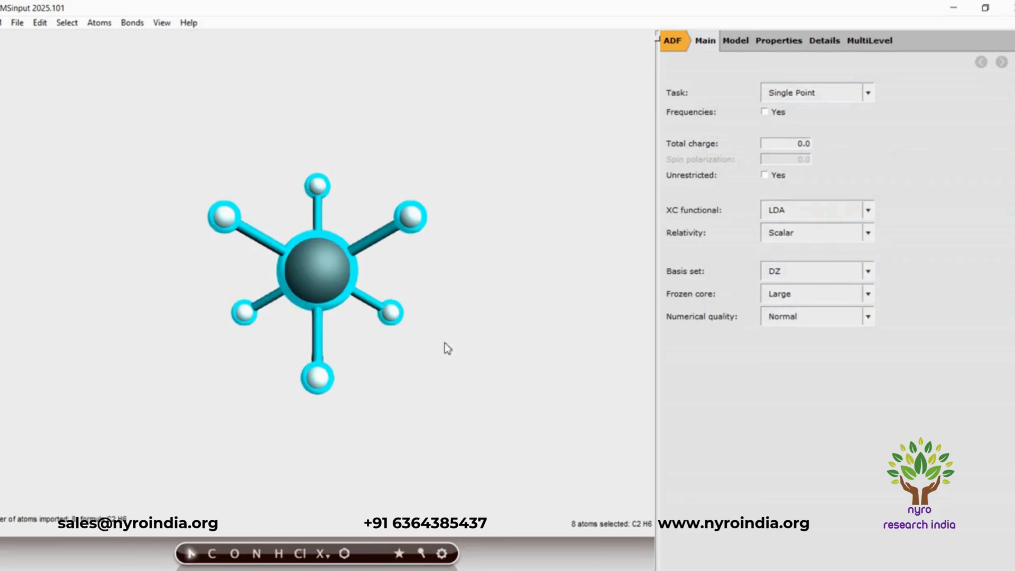
drag(301, 421, 437, 390)
click(436, 385)
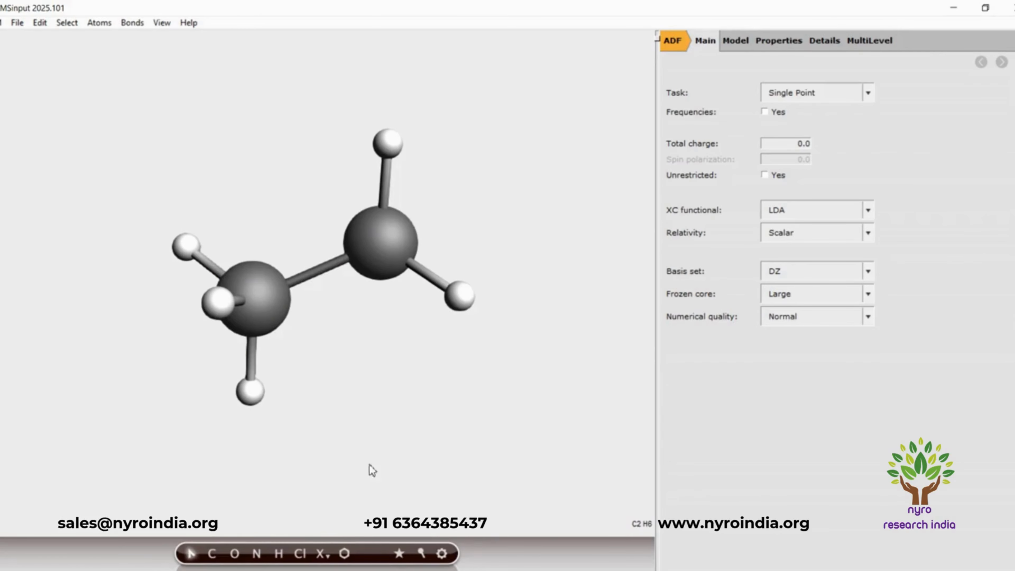
click(398, 555)
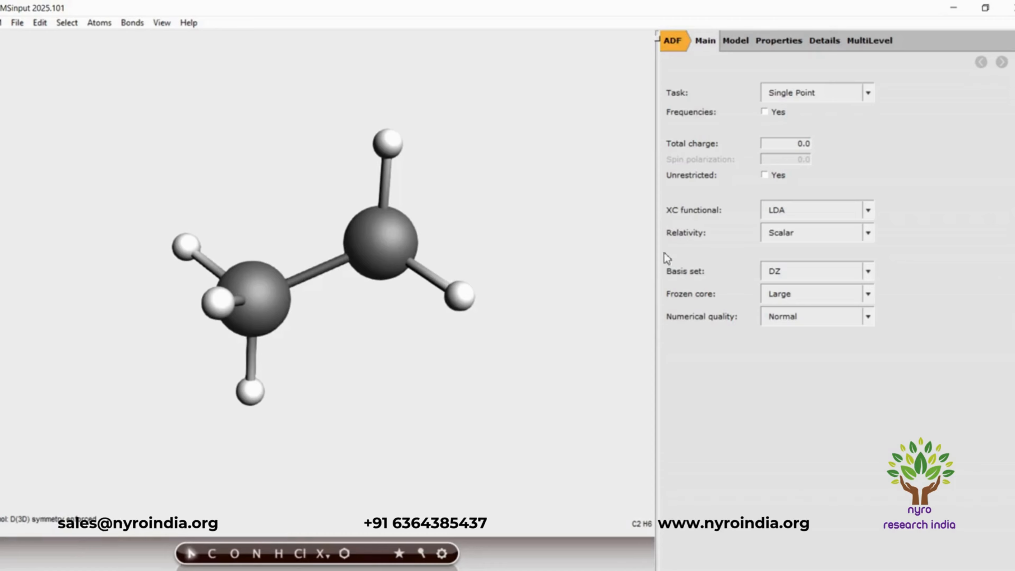
Set the task to Geometry Optimization and the XC functional to GGA:BP86
click(871, 98)
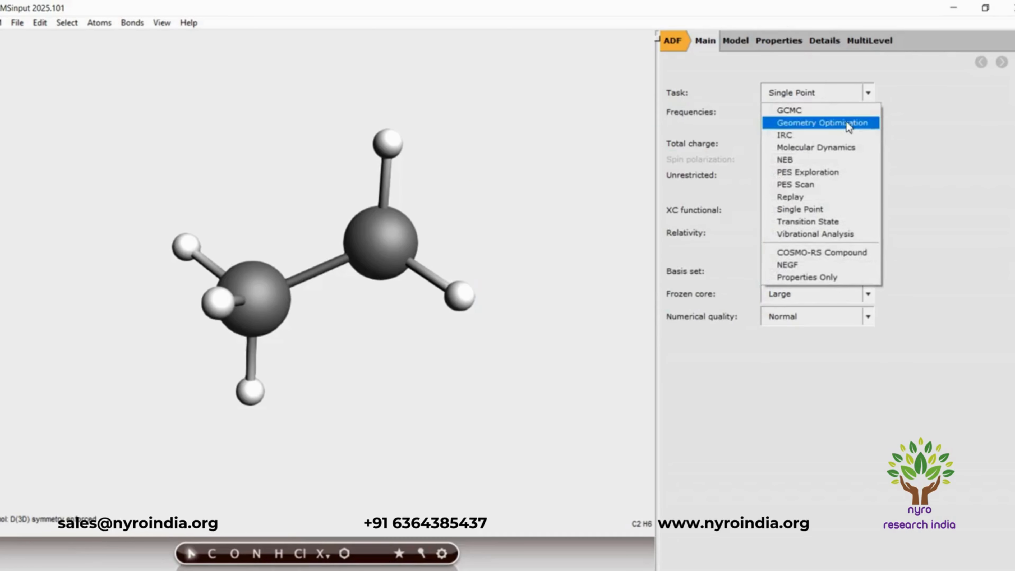
click(845, 124)
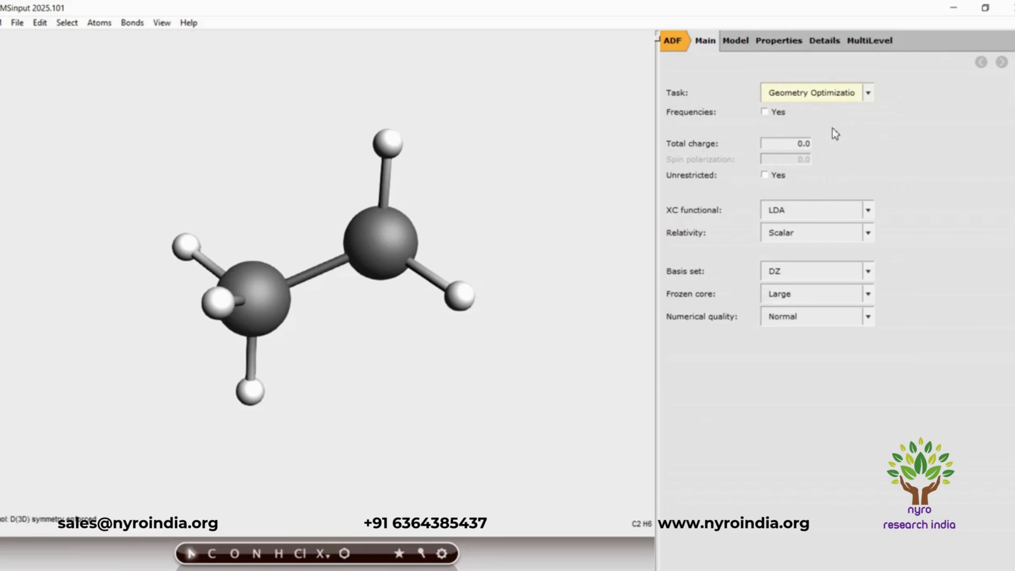
click(865, 211)
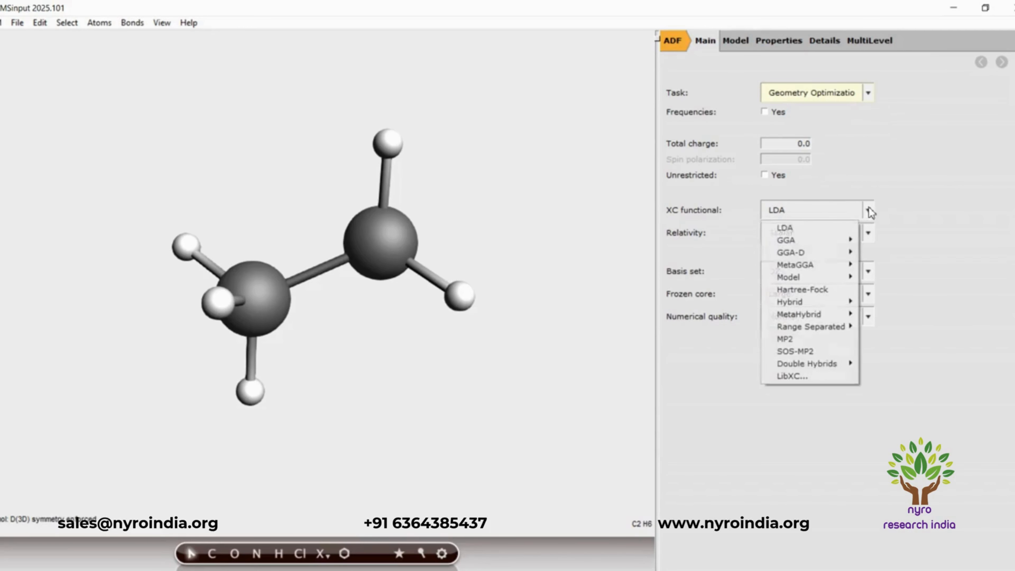
mouse_move(823, 241)
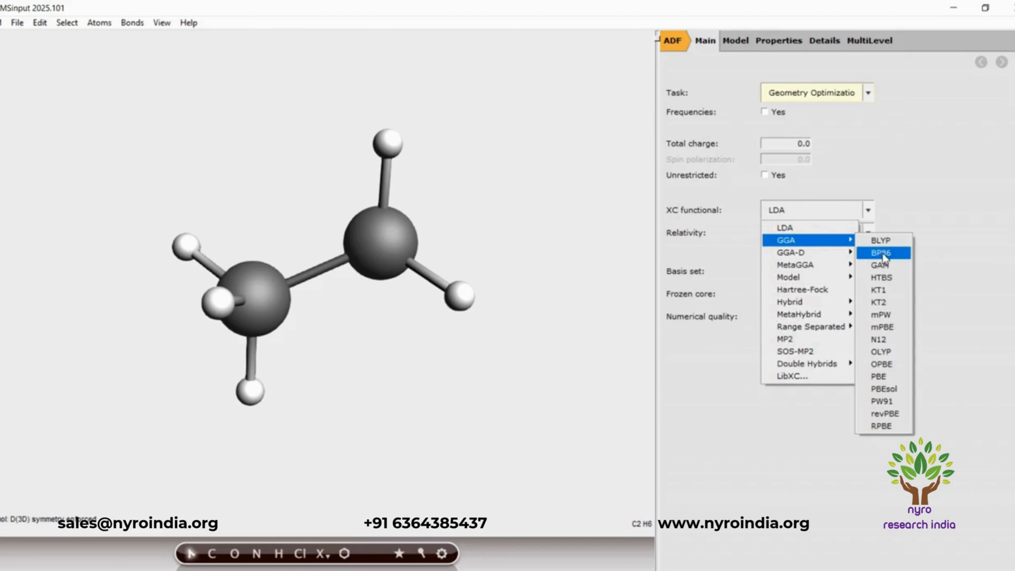
click(871, 252)
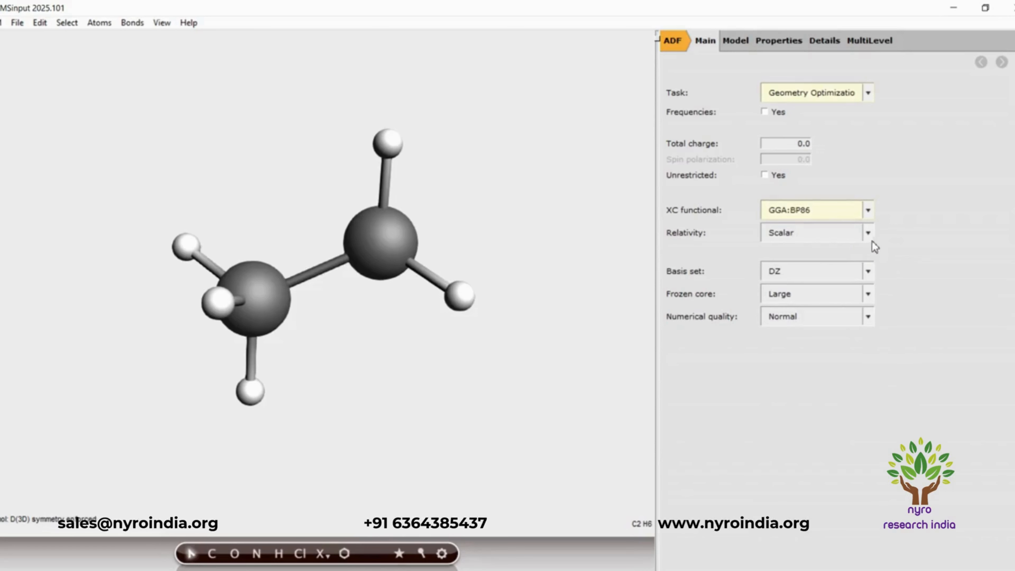
Set the basis set to TZP and the numerical quality to Good
click(869, 272)
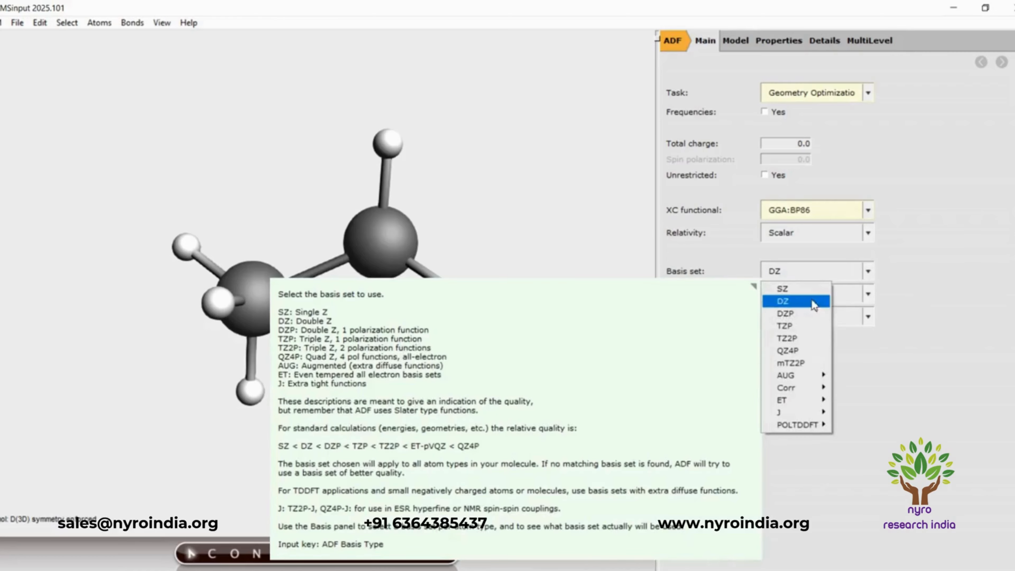
click(793, 322)
mouse_move(791, 322)
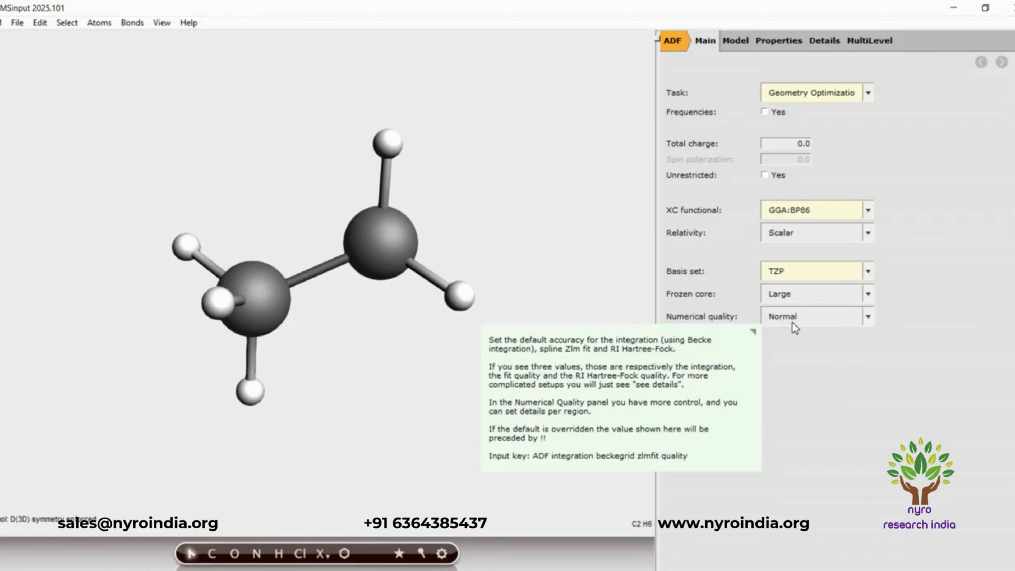
click(867, 317)
click(804, 360)
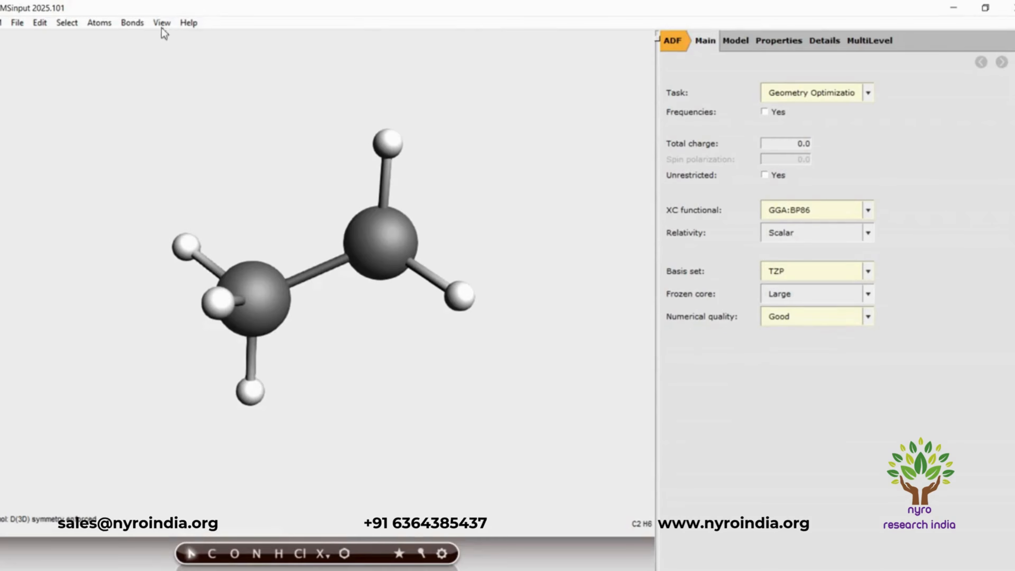
Save the ethane input as EDA_URF in the EDA folder
click(16, 23)
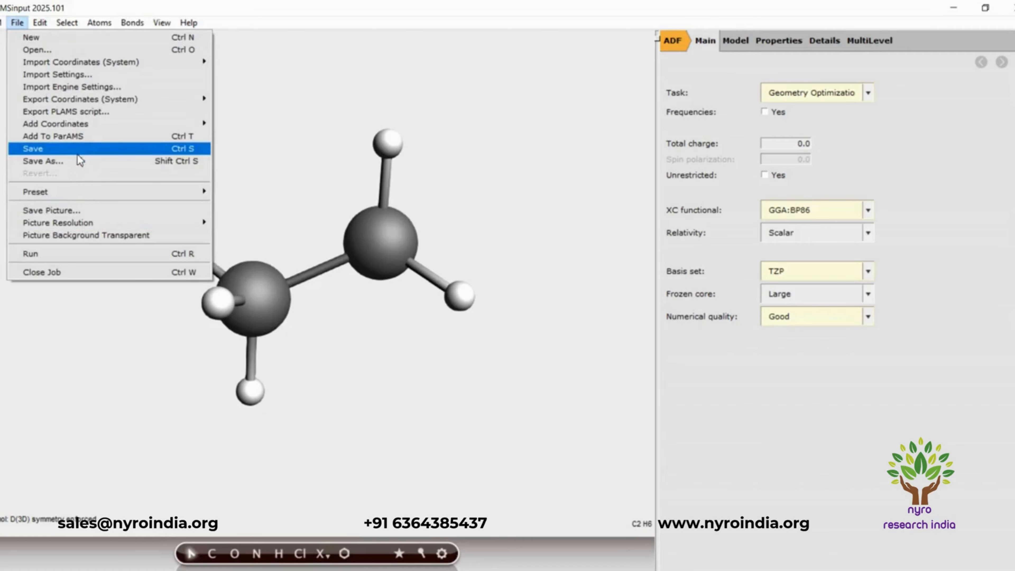
click(78, 153)
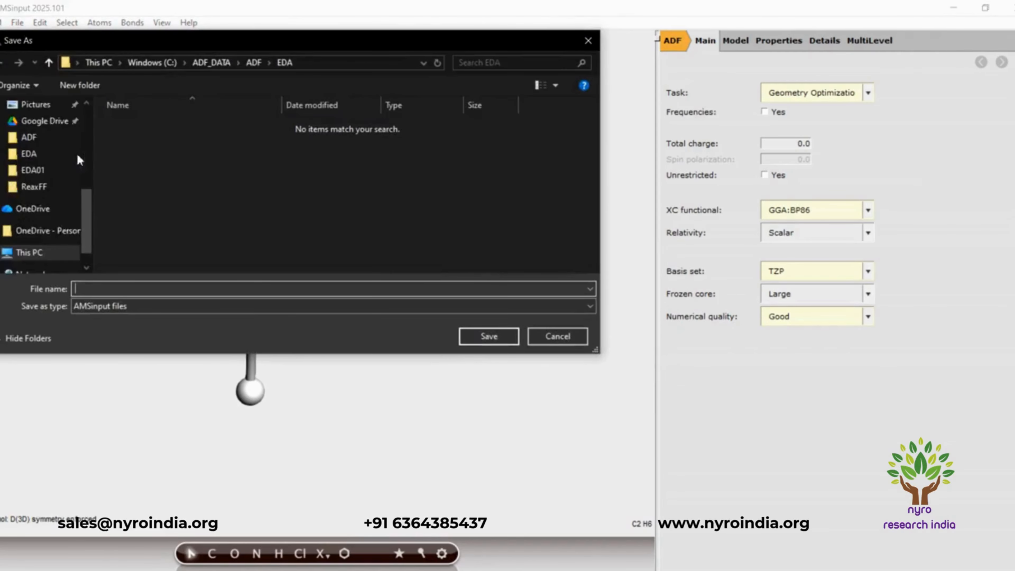
text(EDA)
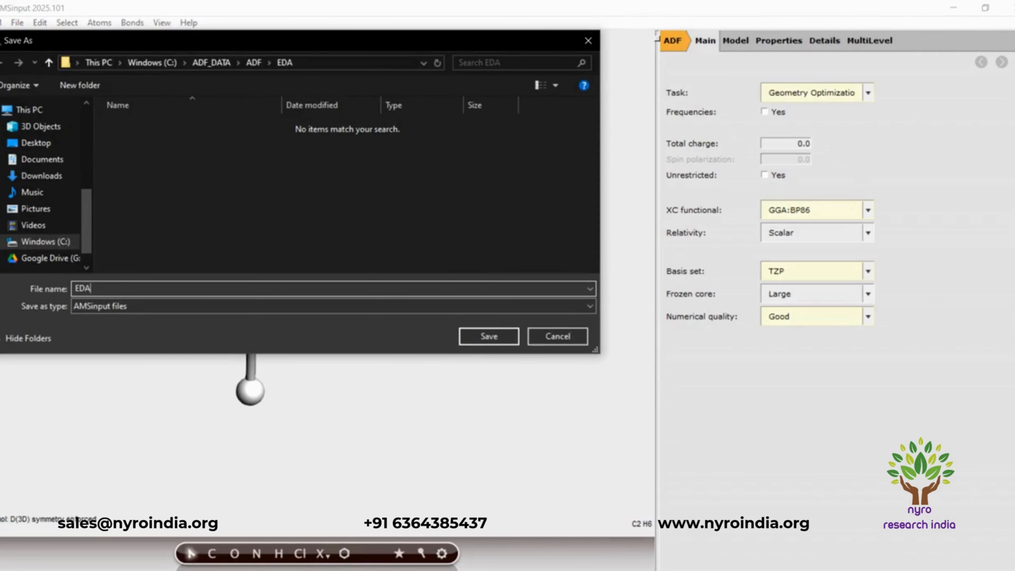
text(_URF)
click(487, 336)
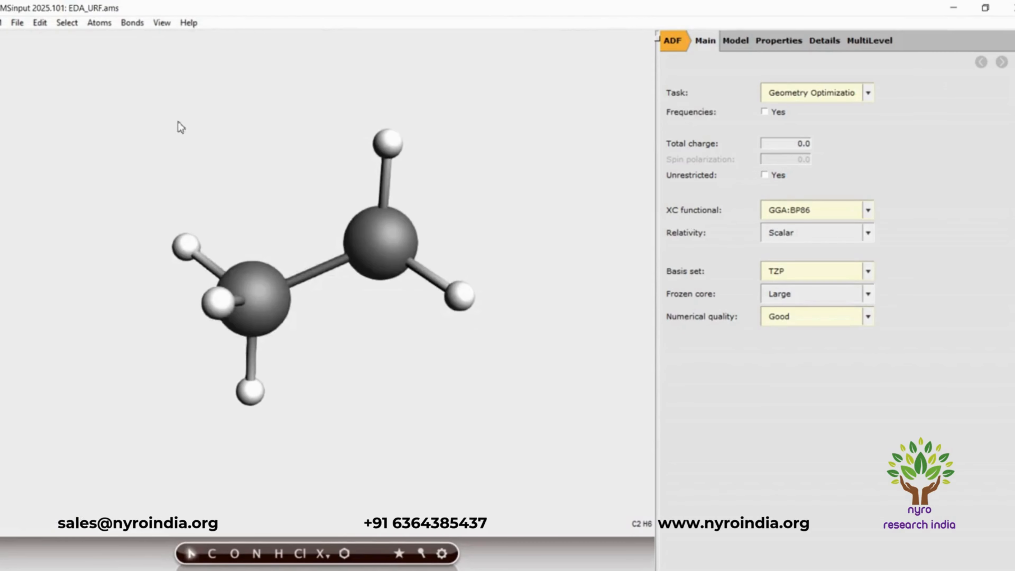
Run the EDA_URF job, viewing its local files, and update the coordinates and bonds with its results
click(19, 23)
click(40, 255)
click(400, 570)
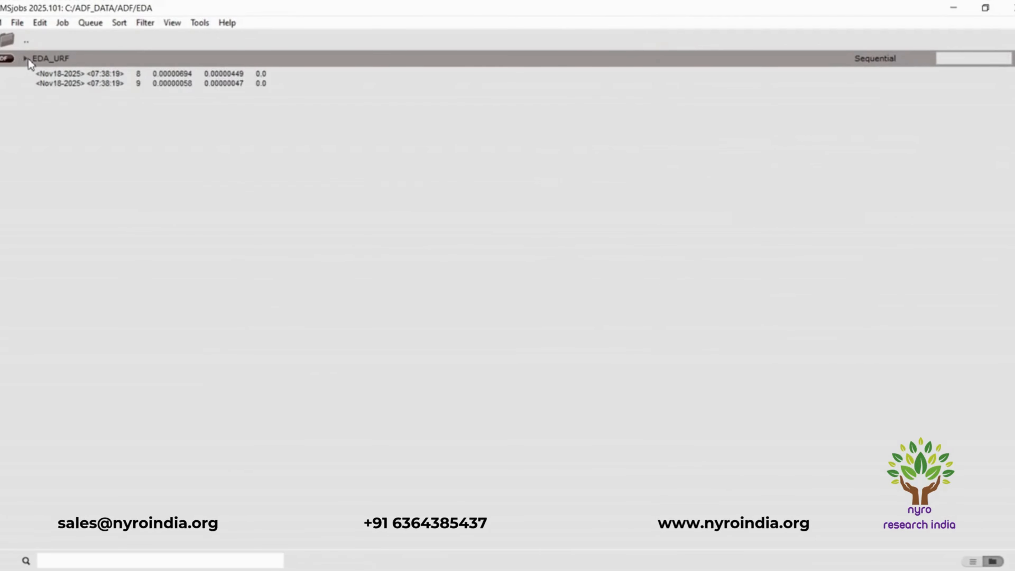
click(27, 59)
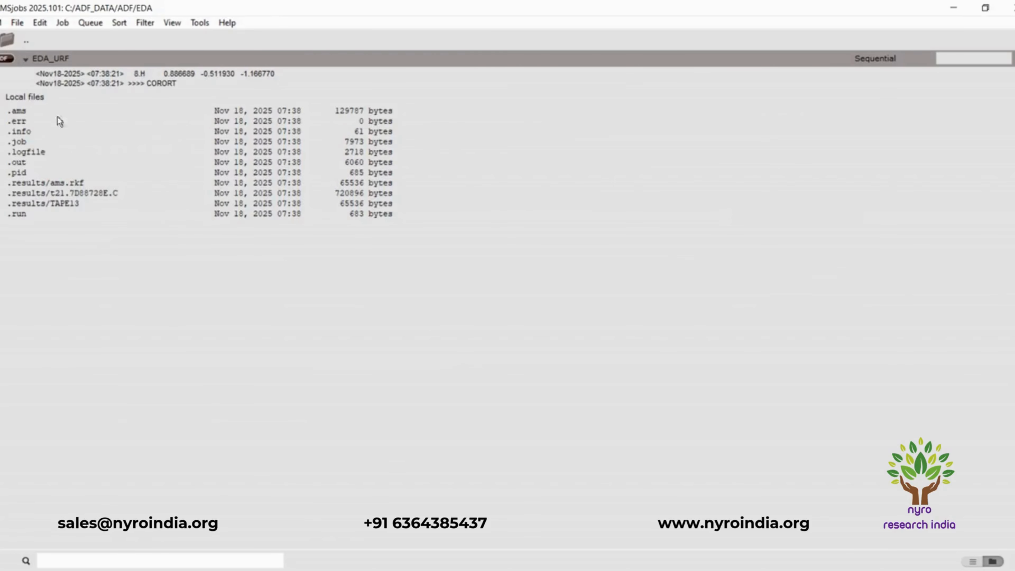
click(25, 58)
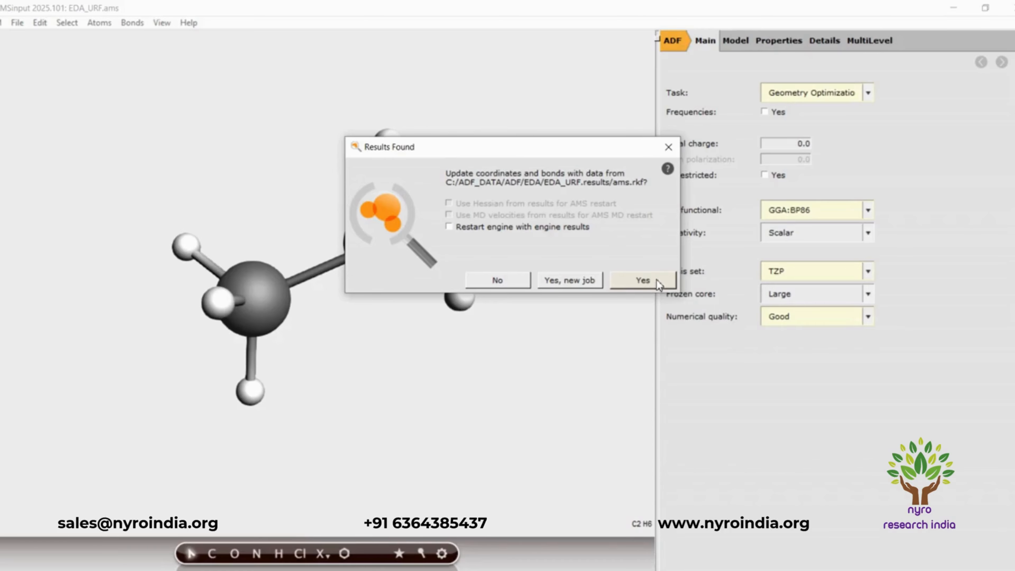
click(643, 280)
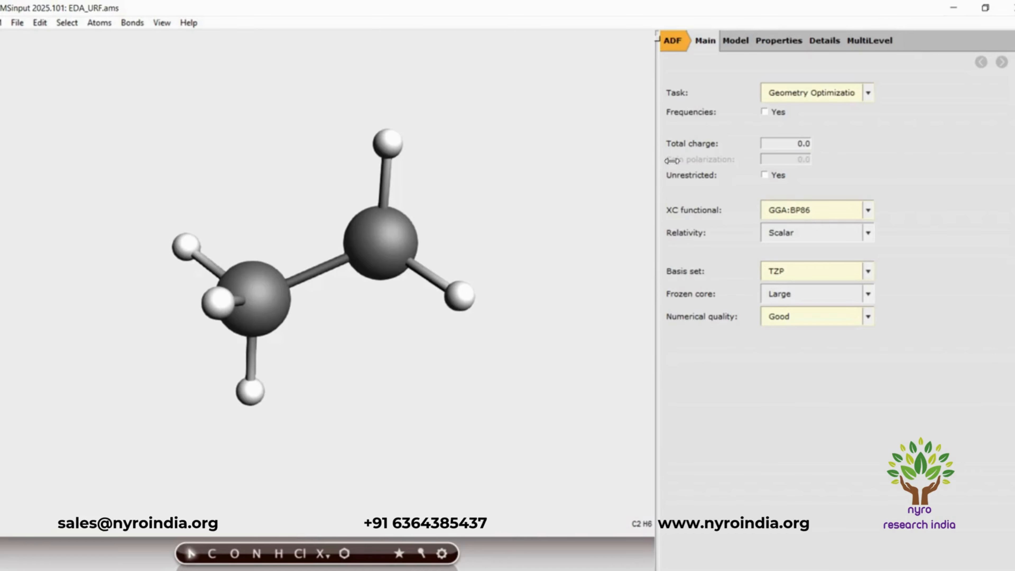
Make the calculation unrestricted with a spin polarization of 1.0 and symmetrize the ethane molecule again
click(764, 175)
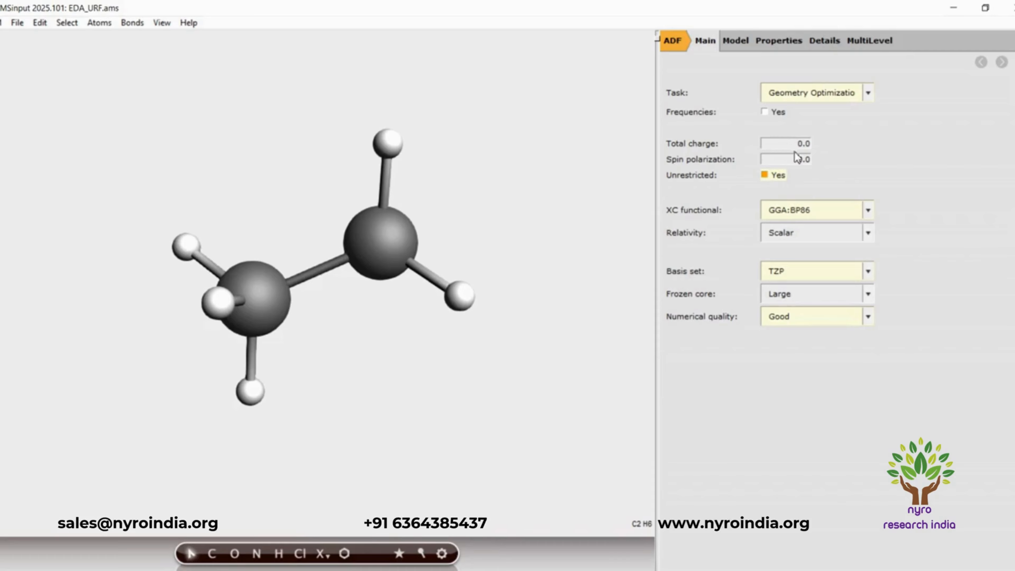
drag(799, 161, 803, 161)
text(1)
mouse_move(793, 302)
click(400, 556)
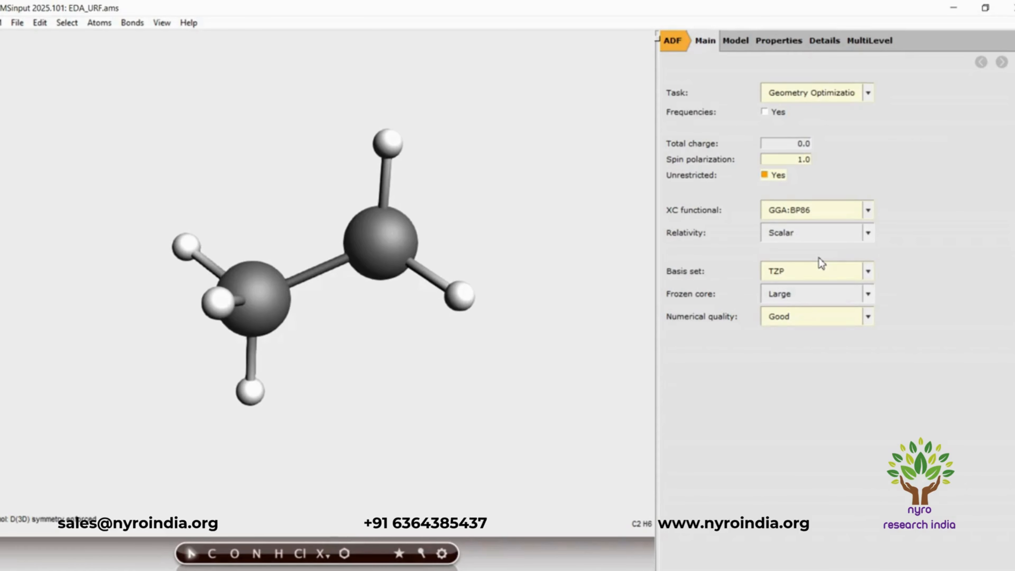
Delete one CH3 group from the ethane molecule and symmetrize the remaining methyl fragment
drag(417, 381, 403, 409)
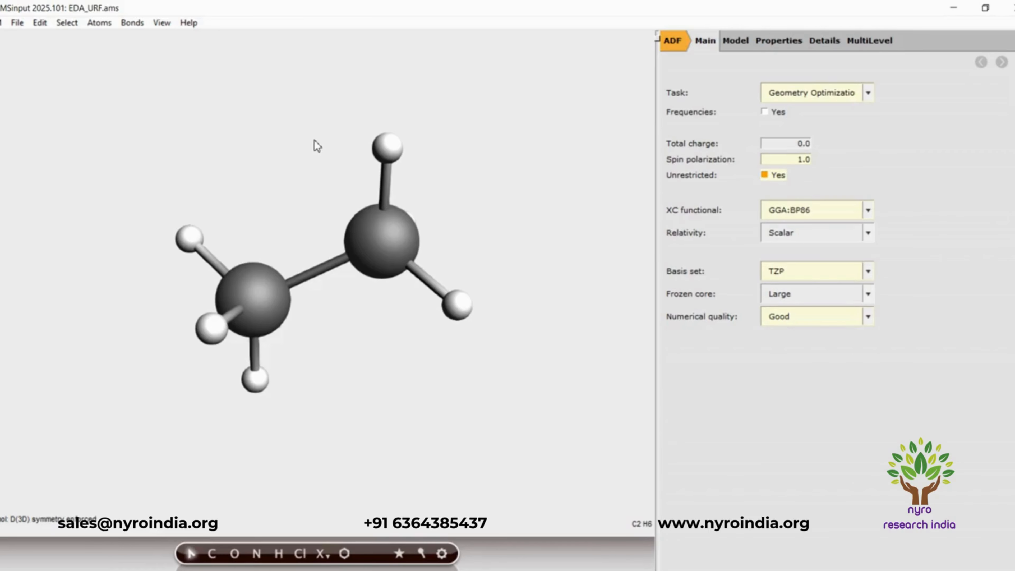
drag(299, 125, 309, 415)
key(Delete)
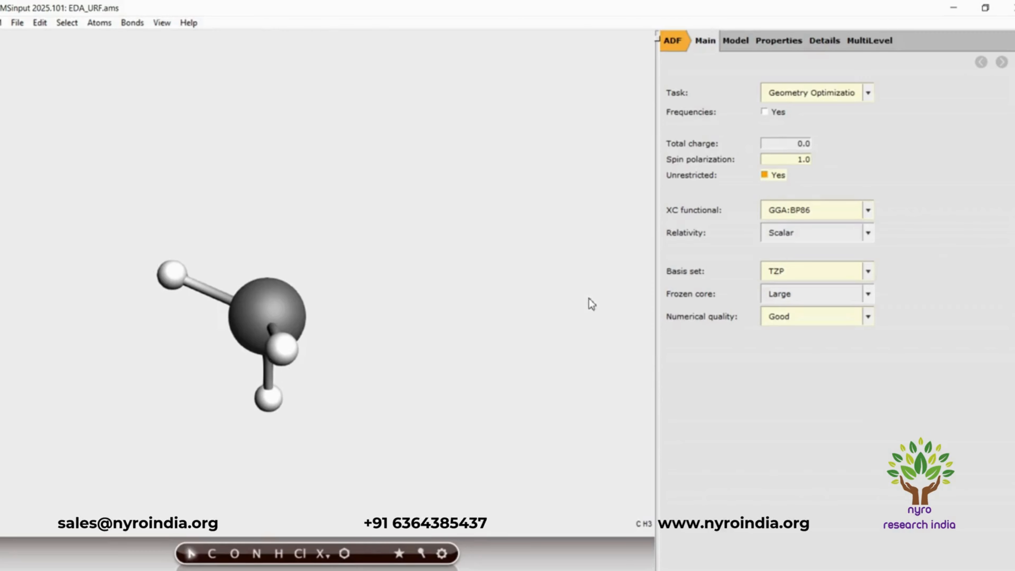
click(400, 557)
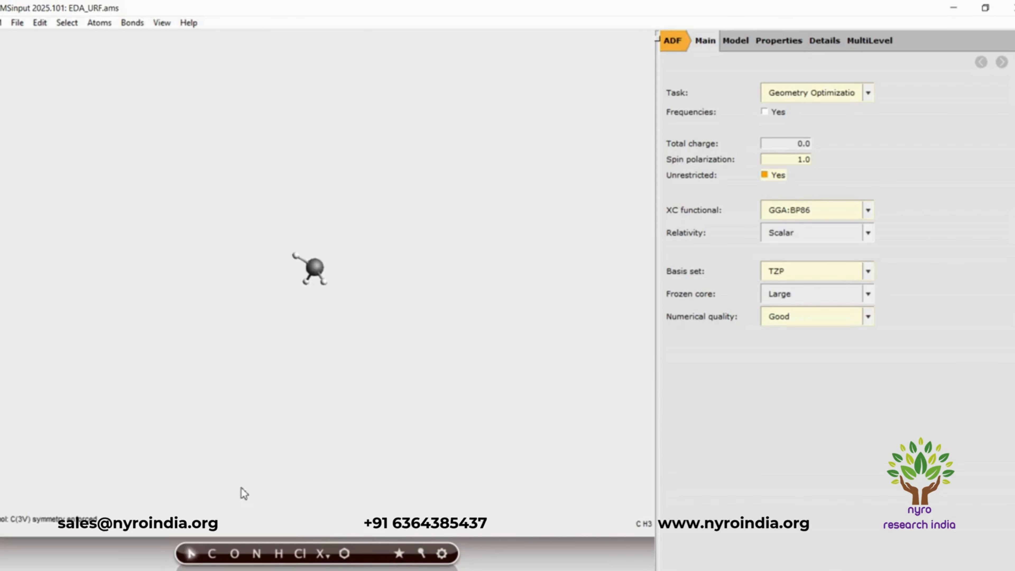
scroll(326, 394, up, 5)
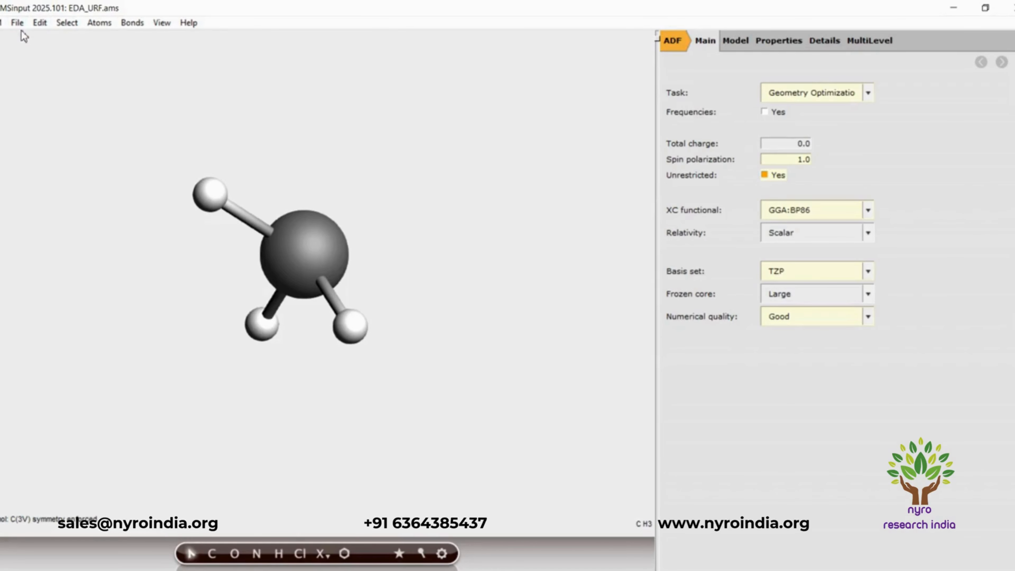
Save the methyl fragment input as a new job named EDA_Methyl in the EDA folder
click(17, 23)
click(38, 162)
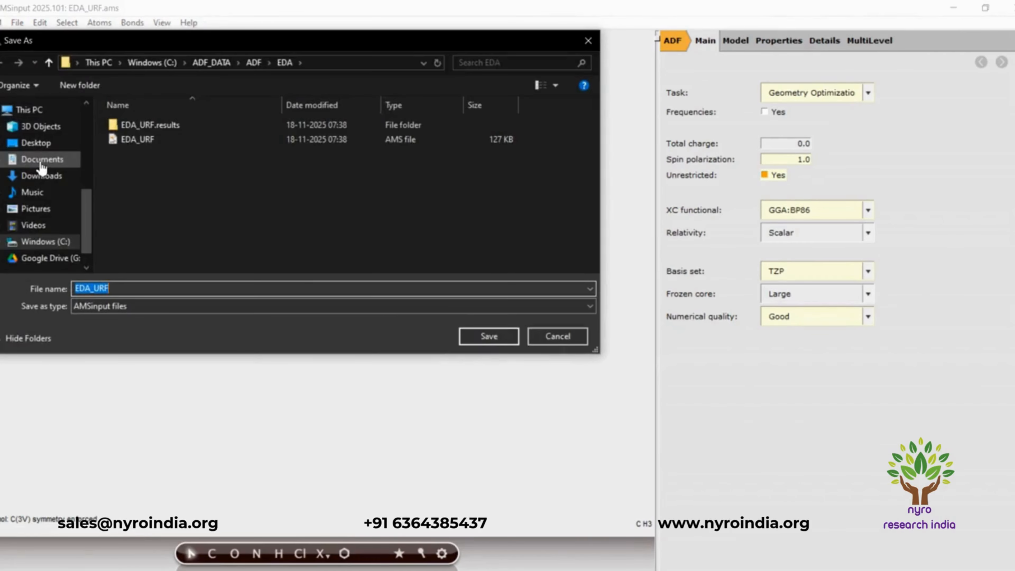
text(EDA)
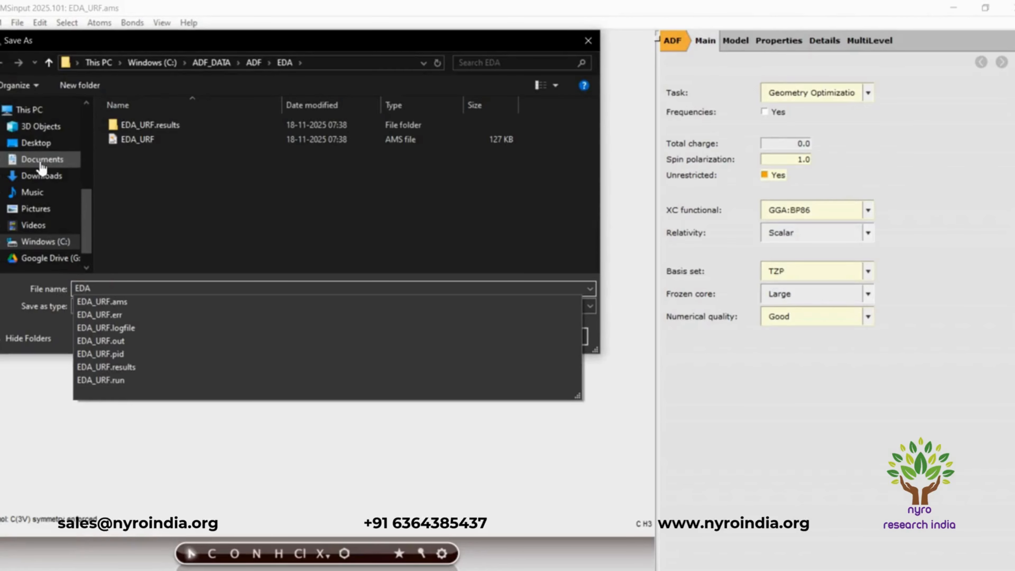
text(_Me)
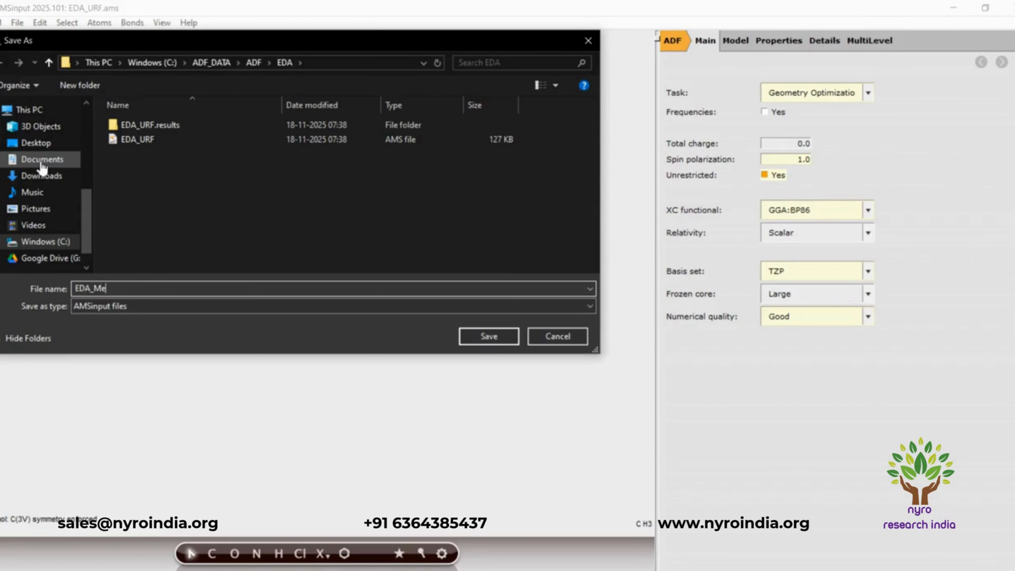
text(thyl)
click(488, 336)
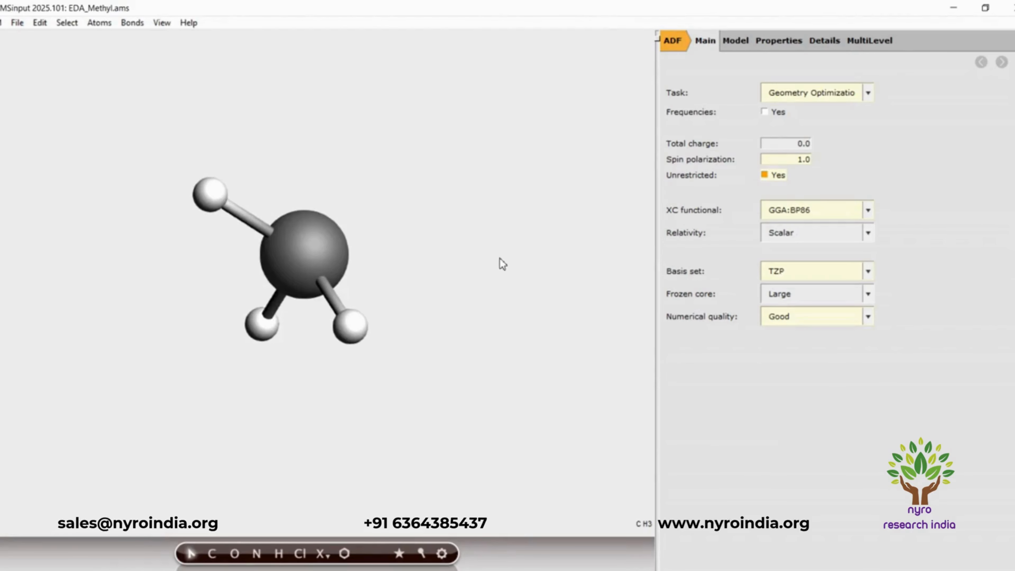
Run the EDA_Methyl job and select the EDA_URF job in the AMSjobs list
click(18, 23)
click(59, 258)
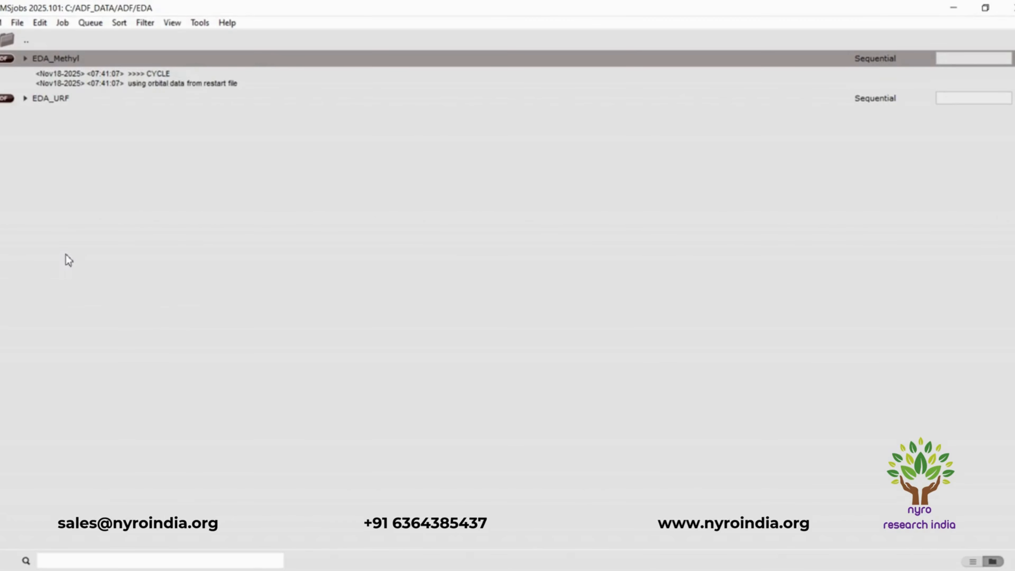
click(72, 103)
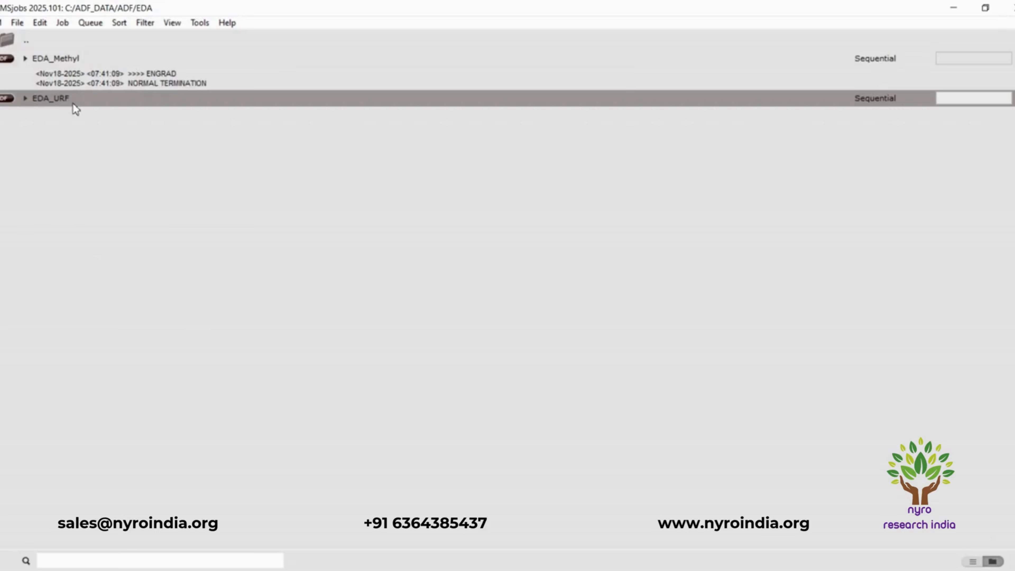
click(2, 23)
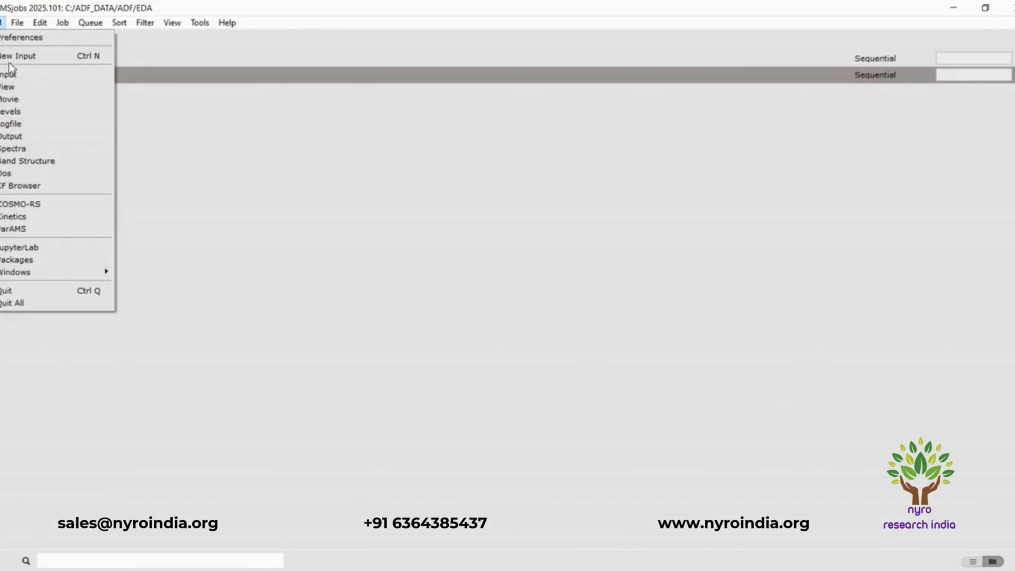
click(169, 168)
click(47, 75)
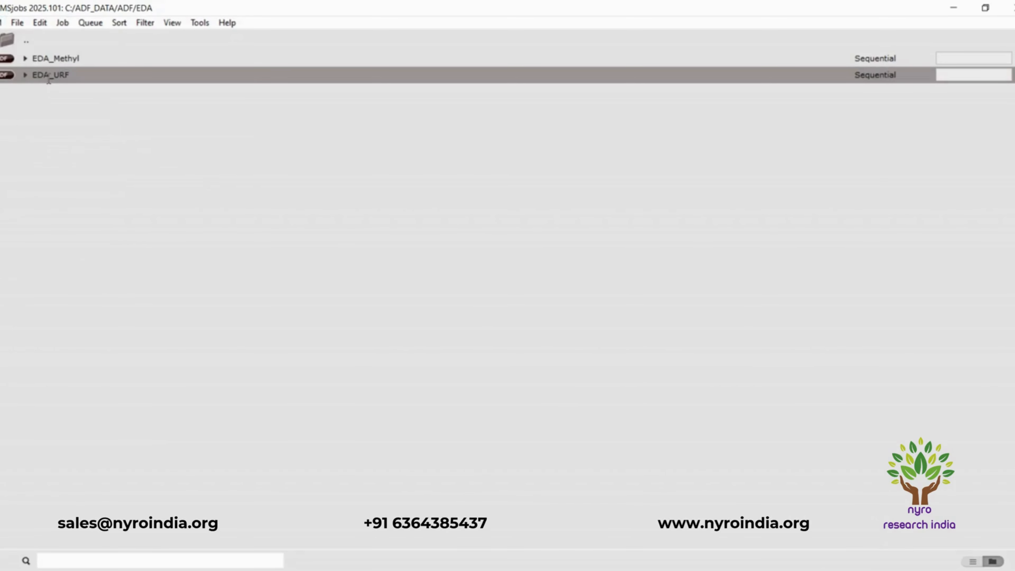
Open the output of the EDA_URF job and examine the calculated energy, atomic charges and molecular orbital information
click(2, 23)
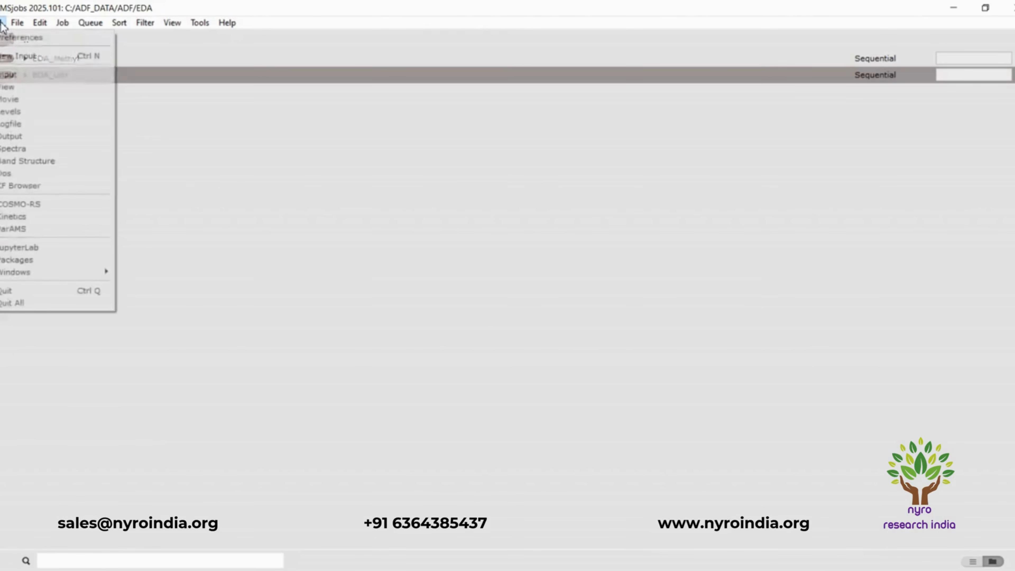
click(19, 136)
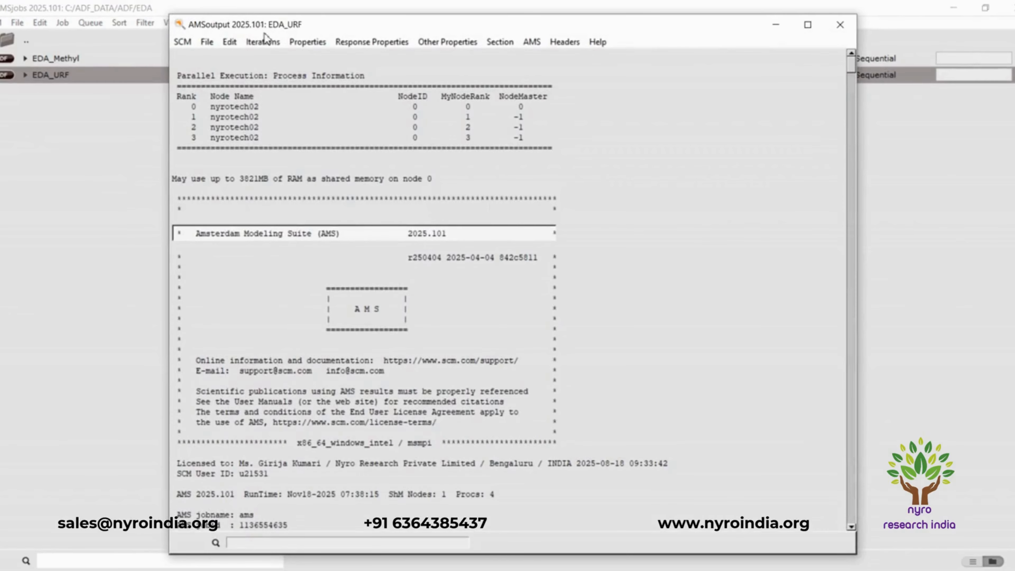
click(532, 41)
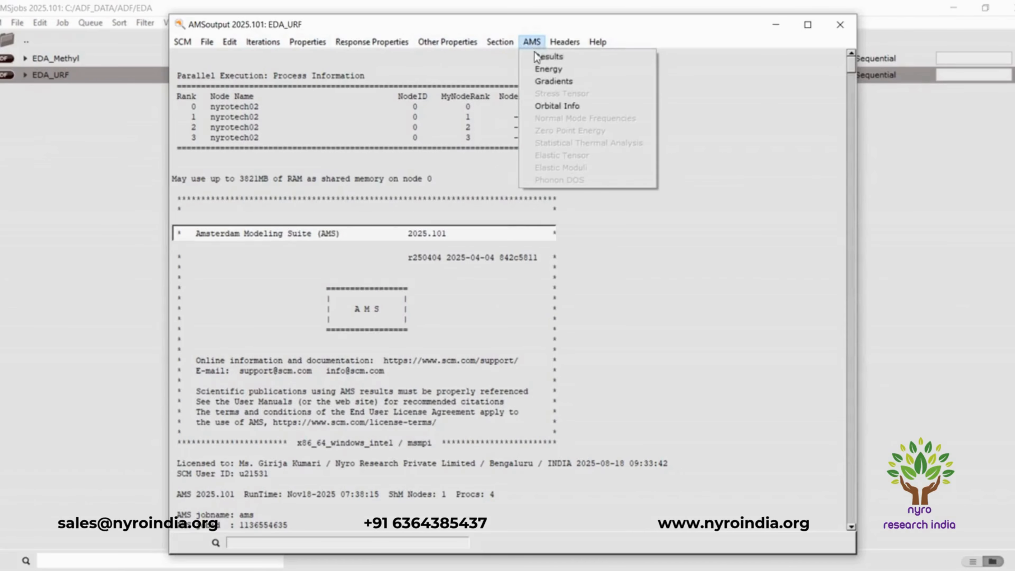
click(544, 70)
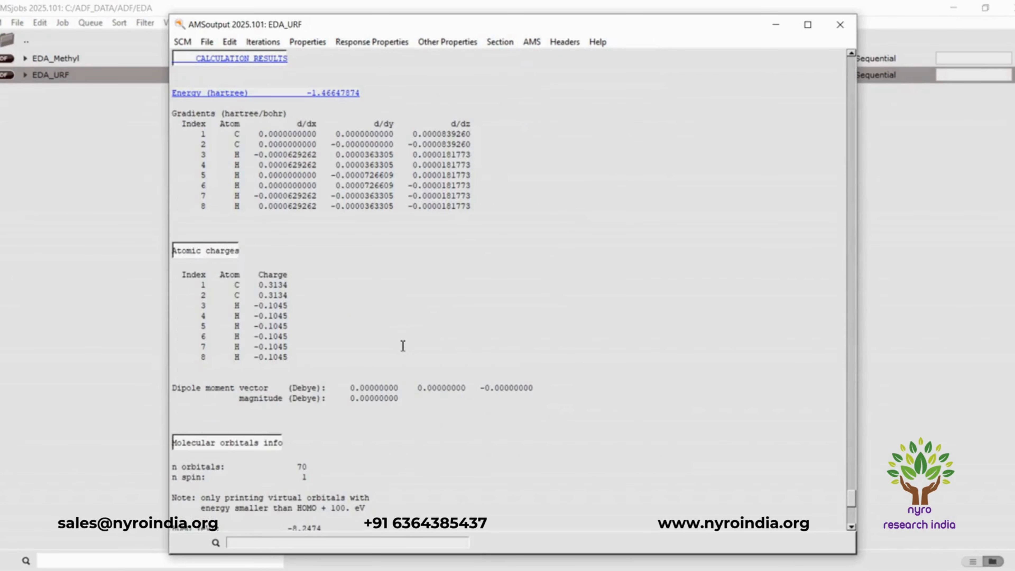
scroll(403, 346, down, 4)
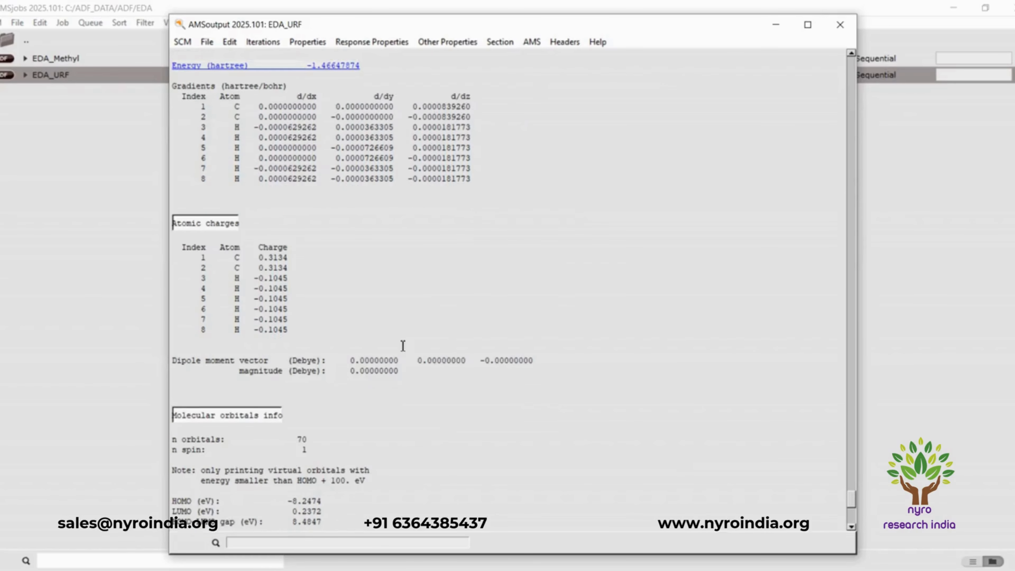
scroll(402, 345, down, 6)
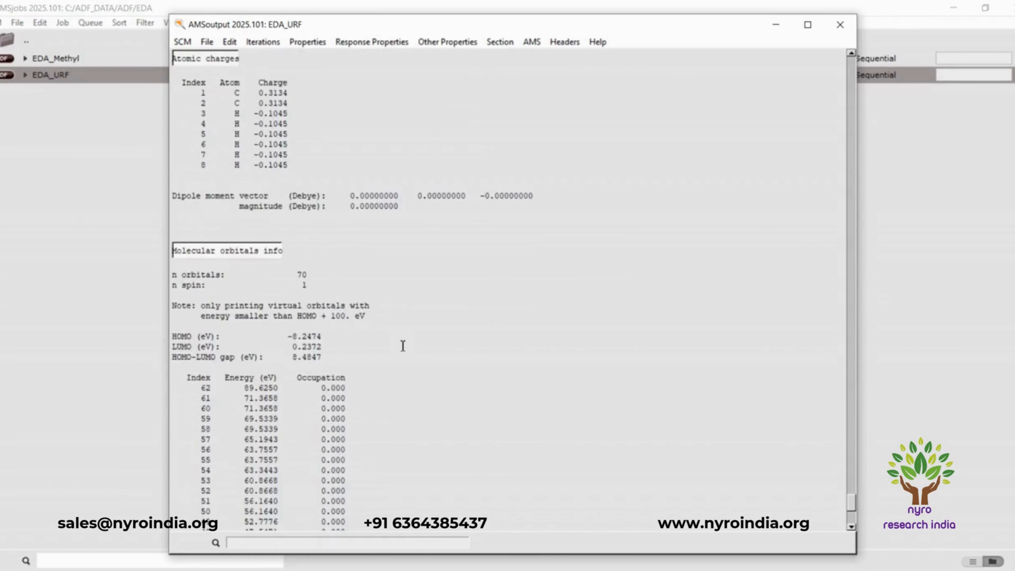
scroll(398, 344, up, 15)
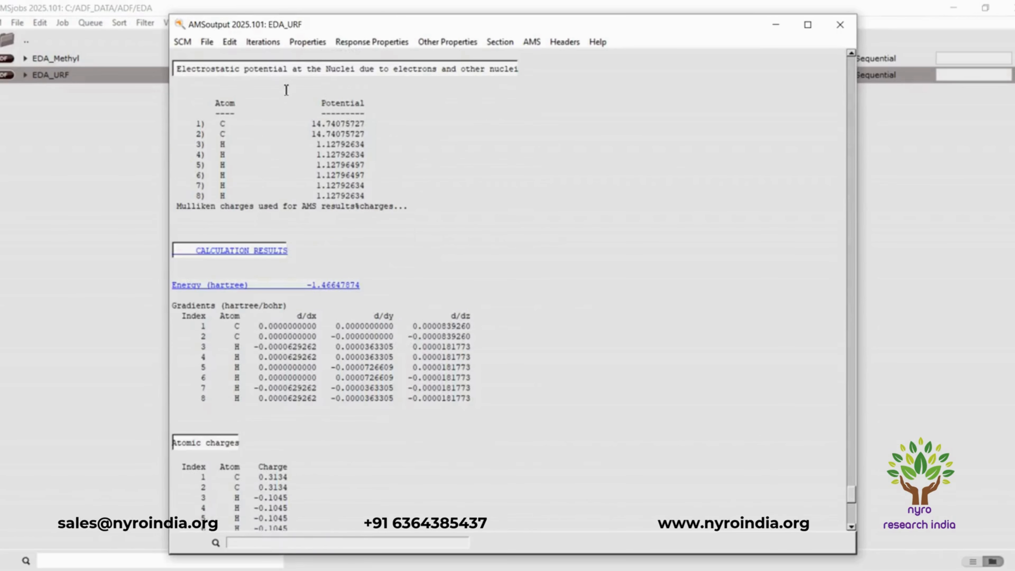
Examine the bonding energy decomposition of EDA_URF, from Pauli repulsion through steric and orbital interactions to the total bonding energy in kcal/mol
click(312, 44)
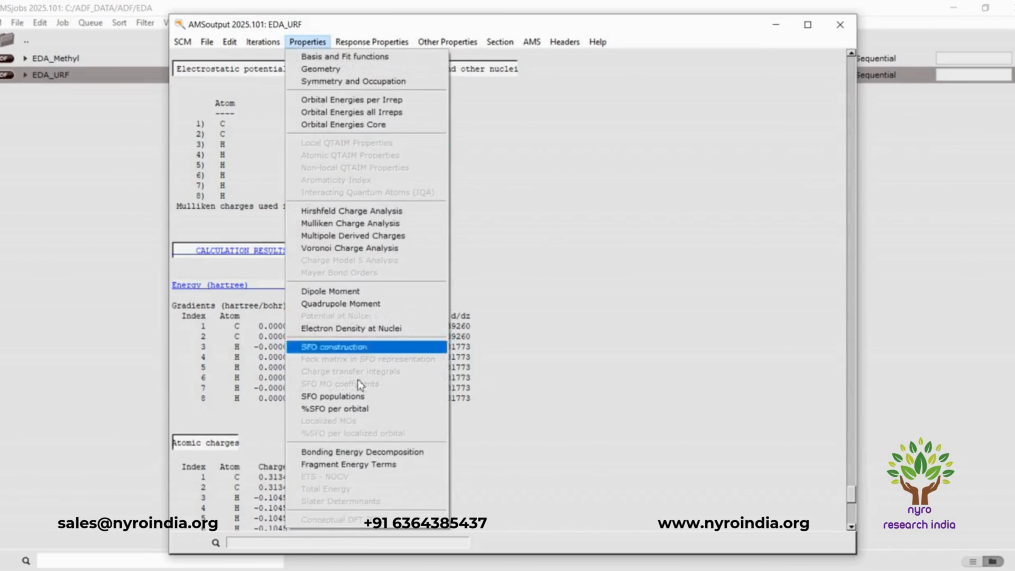
click(357, 451)
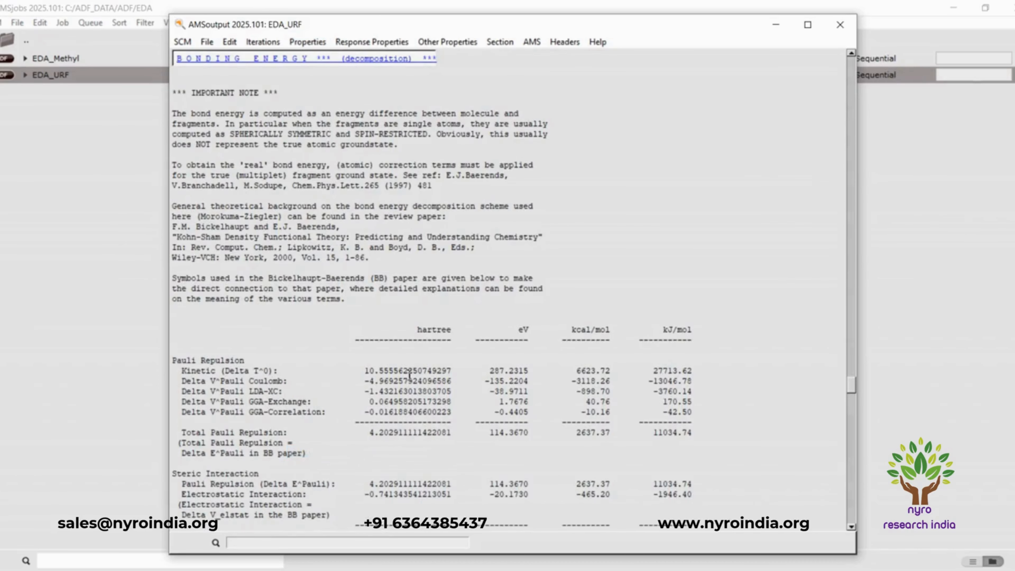
scroll(409, 374, down, 4)
scroll(410, 375, down, 4)
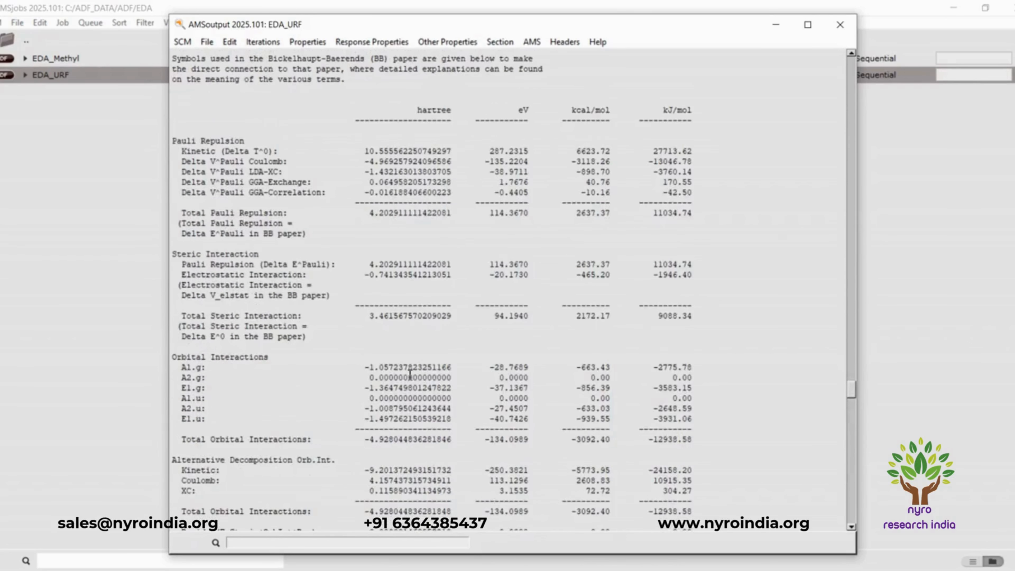
scroll(247, 426, down, 1)
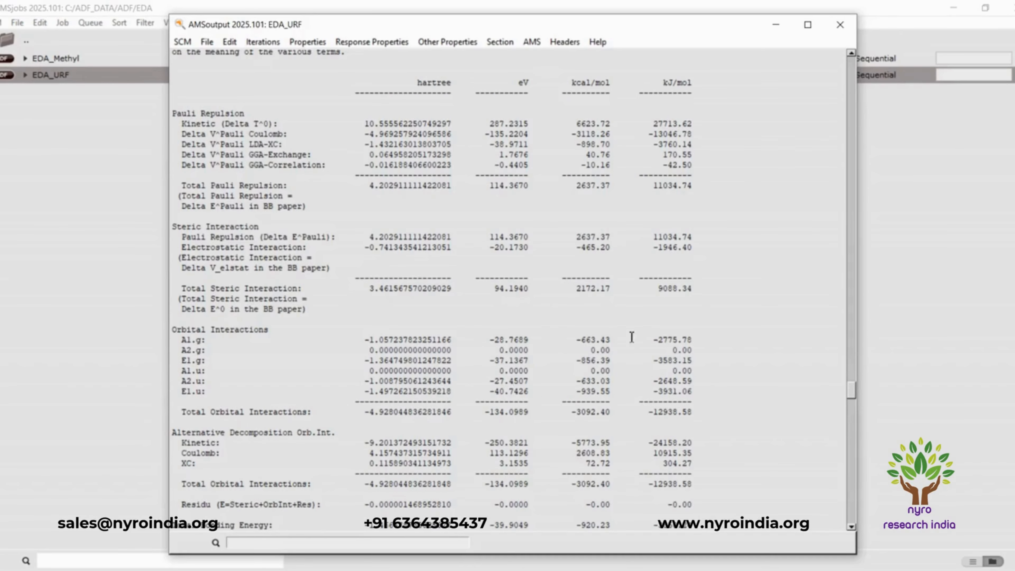
scroll(587, 427, down, 1)
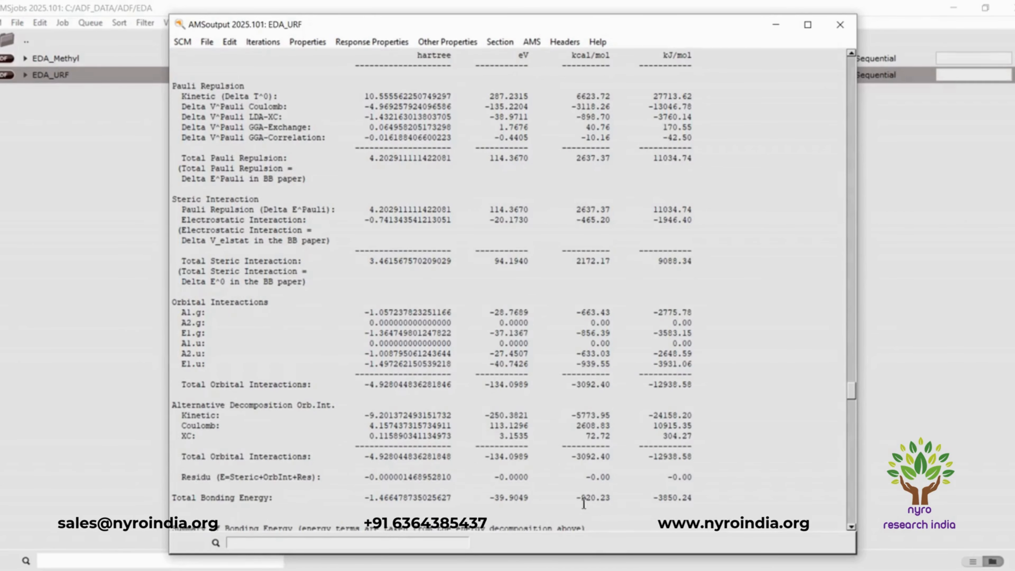
drag(571, 502, 615, 500)
Close the EDA_URF output and update the EDA_Methyl coordinates and bonds with its calculated results
click(839, 25)
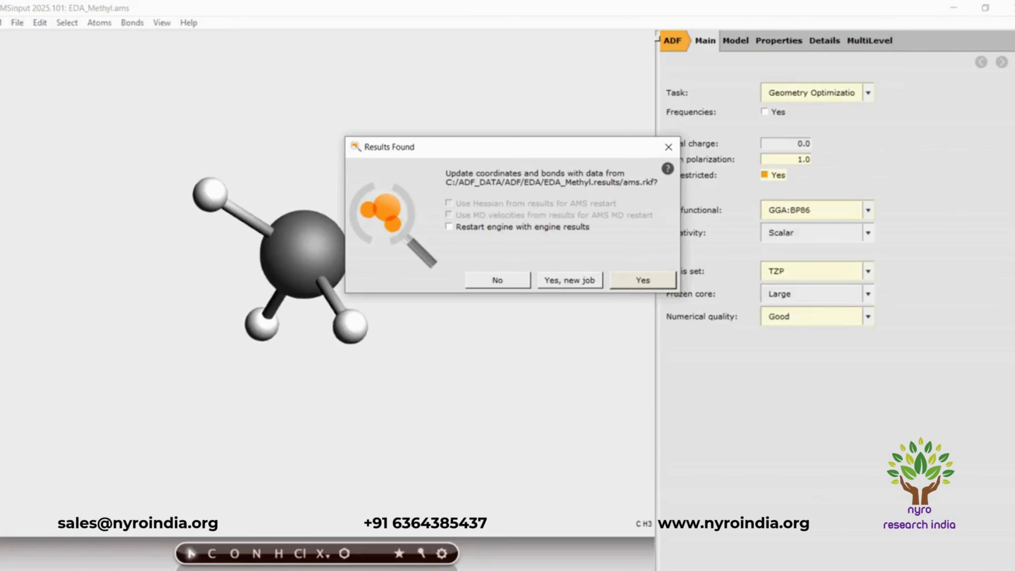
click(629, 282)
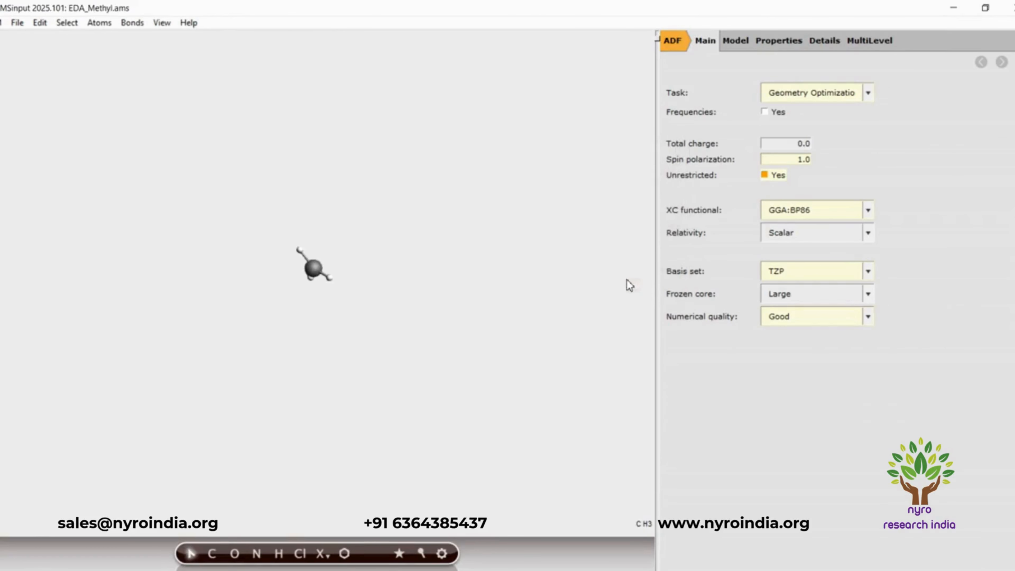
click(2, 22)
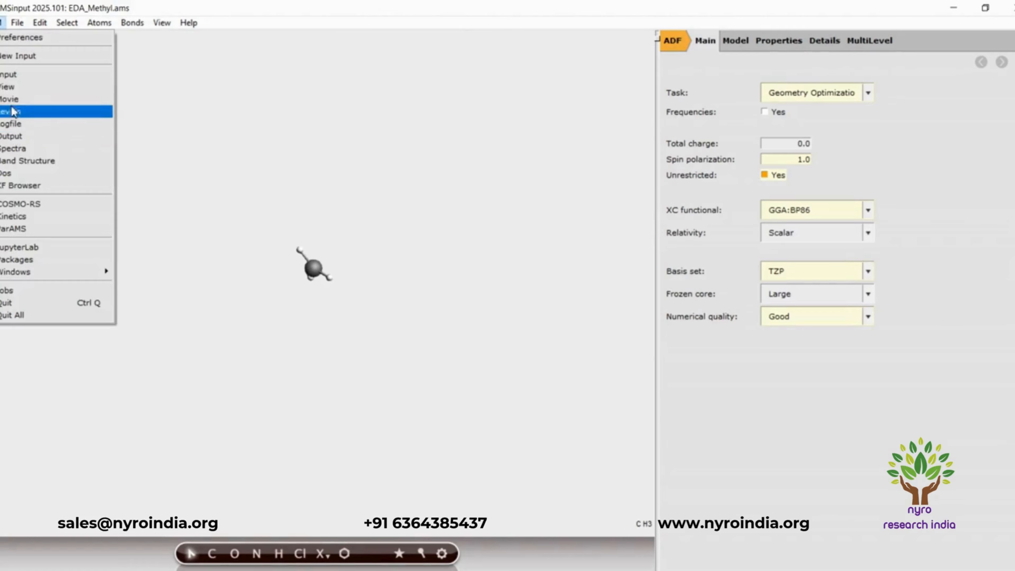
click(6, 57)
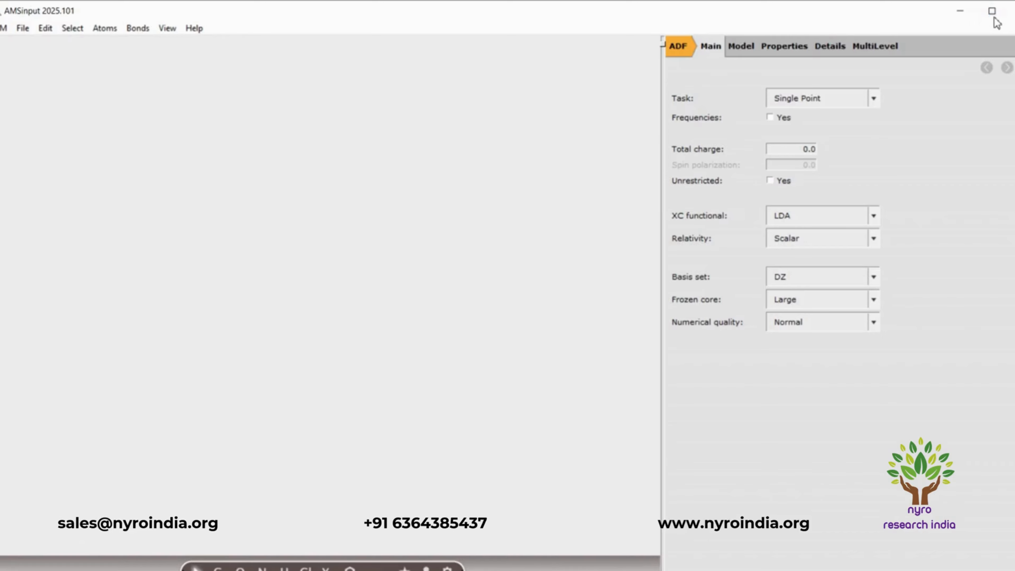
click(994, 16)
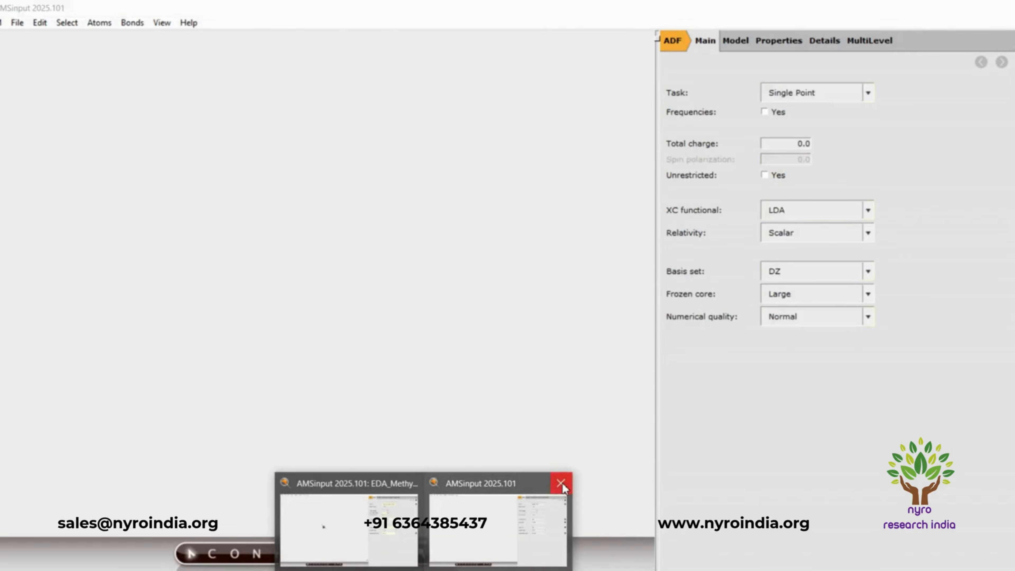
click(560, 476)
Switch to AMSjobs, open the .ams input file of the EDA_URF job and update its coordinates and bonds with the calculated results
click(439, 569)
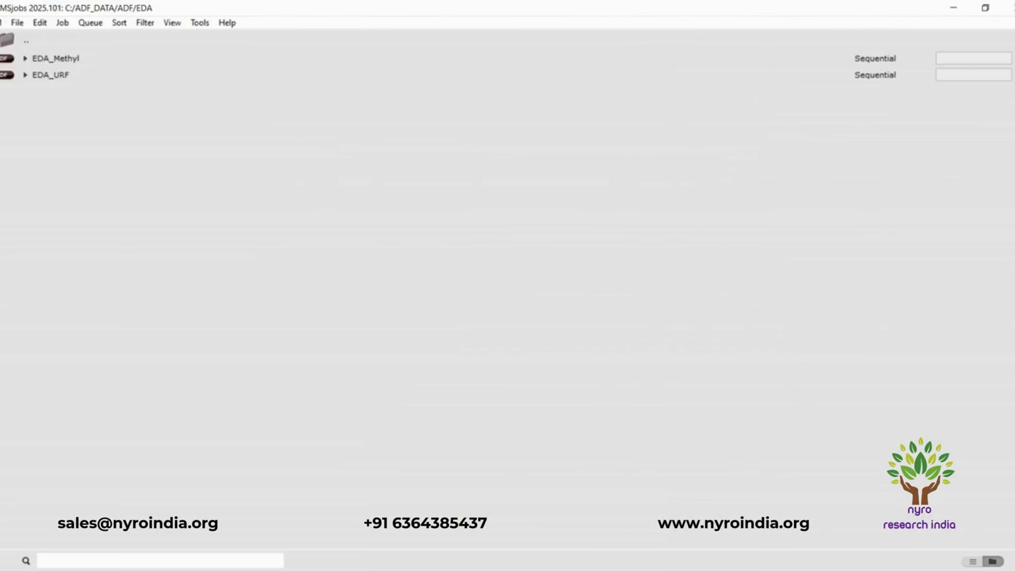
click(25, 75)
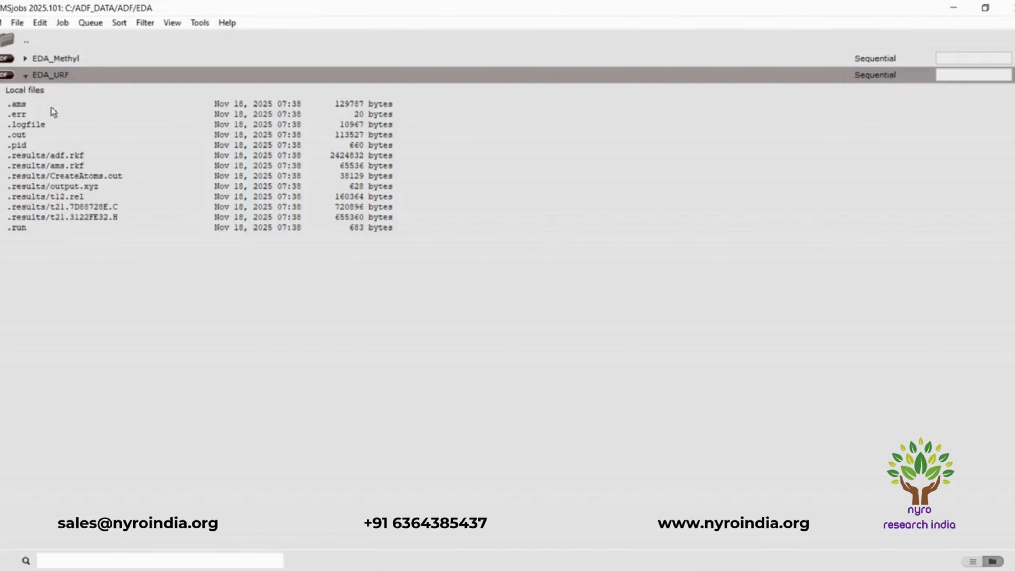
click(1, 23)
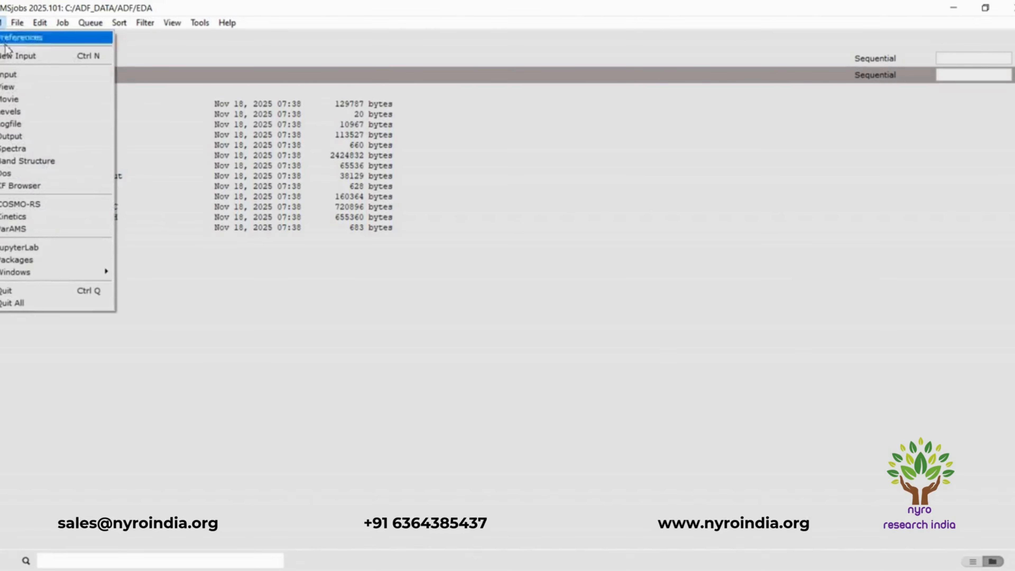
click(335, 281)
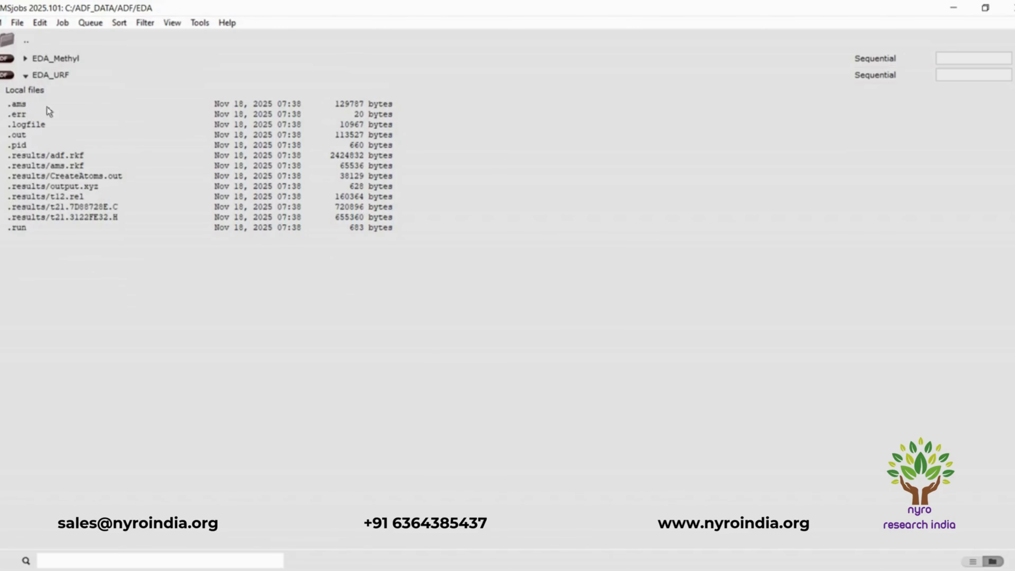
click(20, 105)
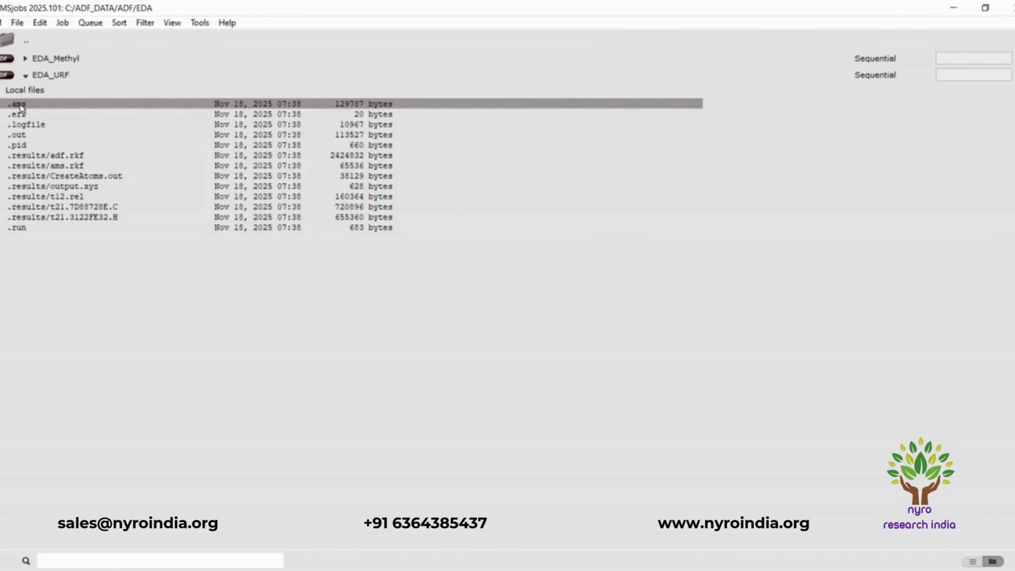
double_click(20, 104)
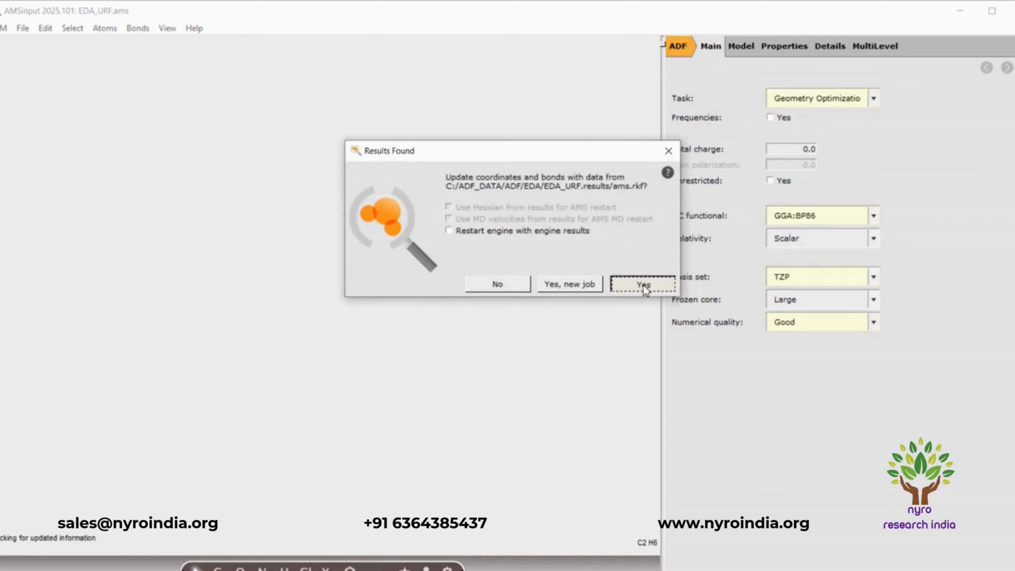
click(643, 284)
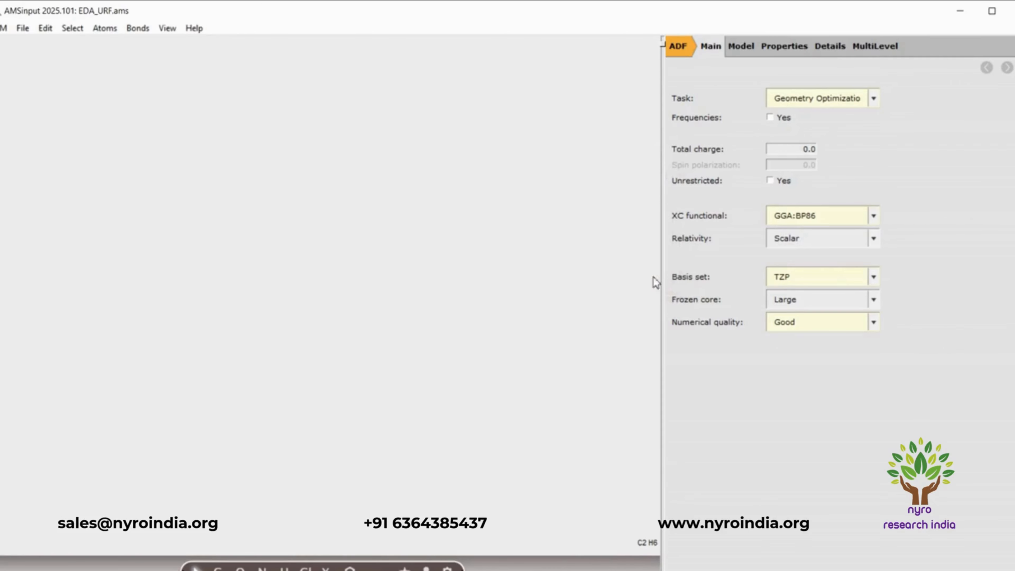
Make the ethane calculation unrestricted, set the task to Single Point and maximize the input window
click(769, 182)
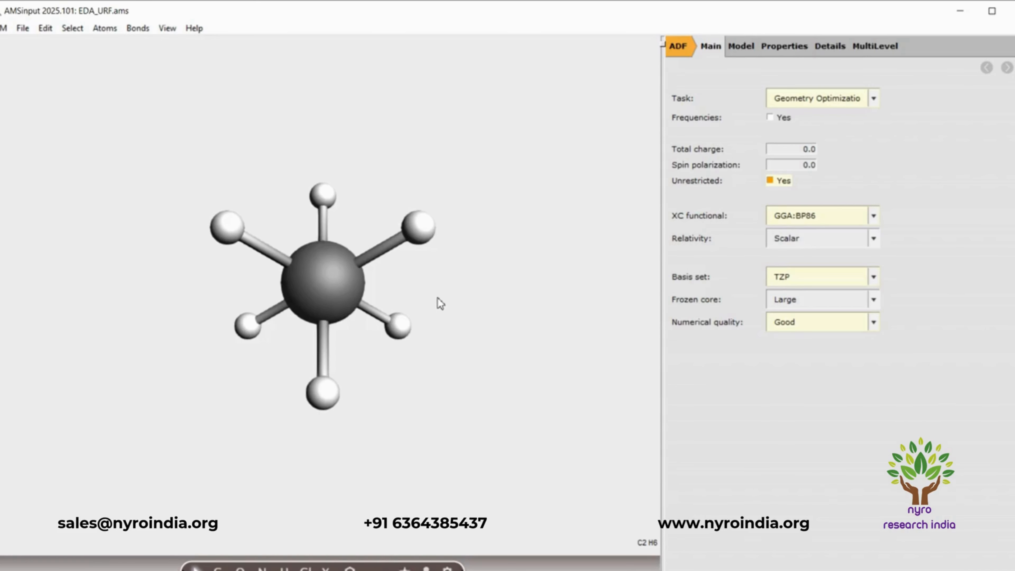
click(873, 101)
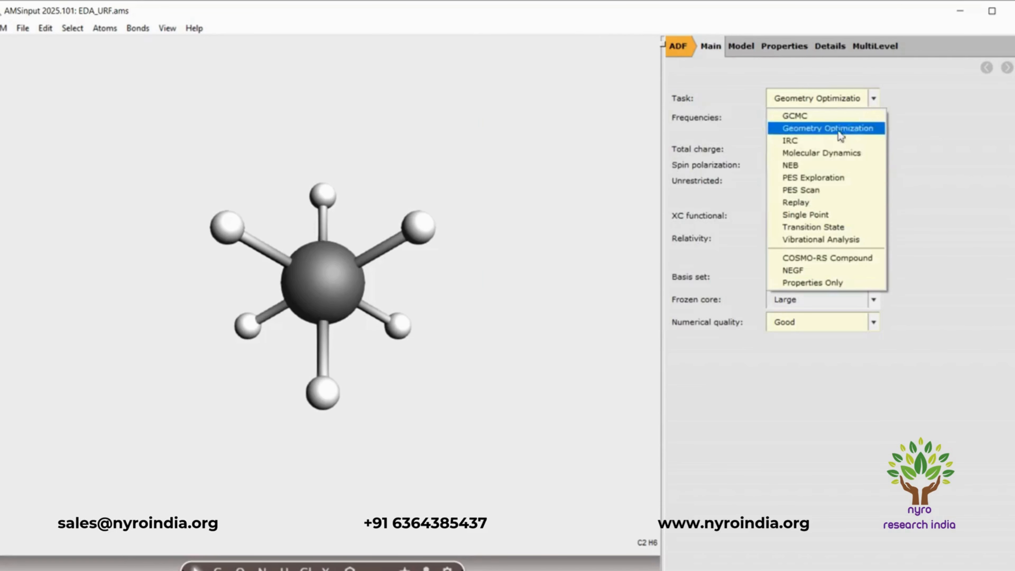
click(815, 215)
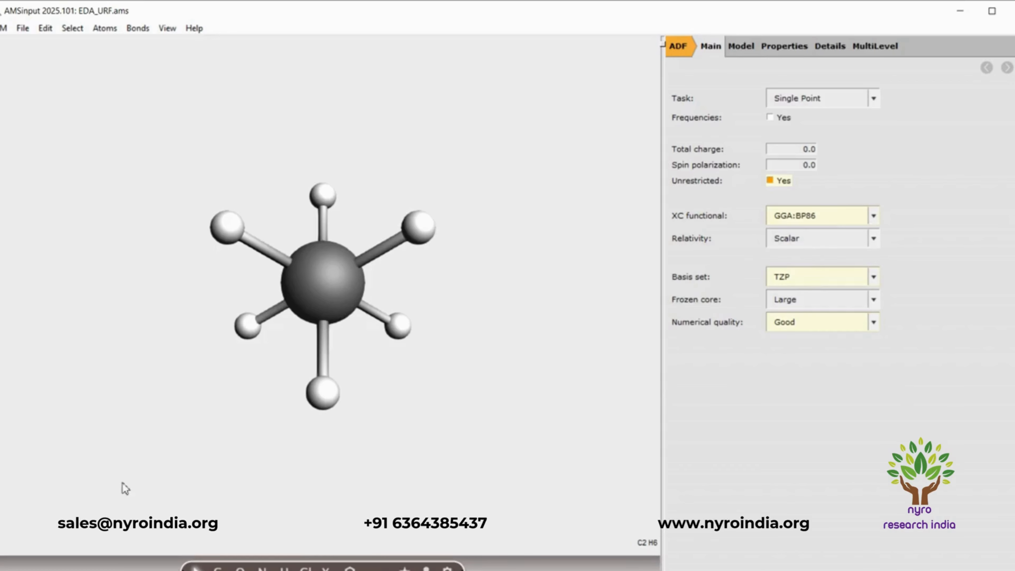
click(991, 11)
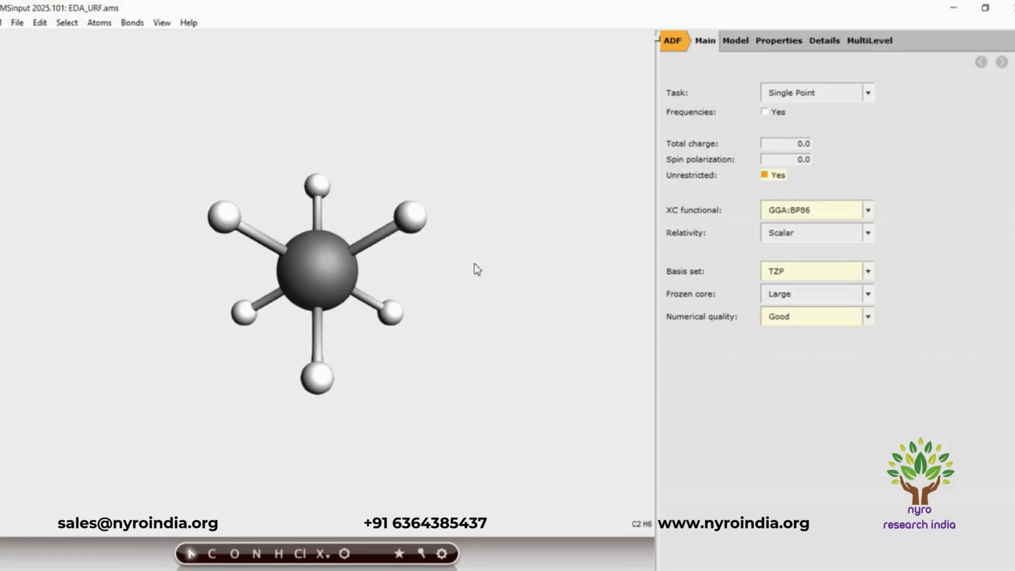
Create a region named CH3A from one methyl group of the ethane molecule and hide the region's graphical display
click(733, 43)
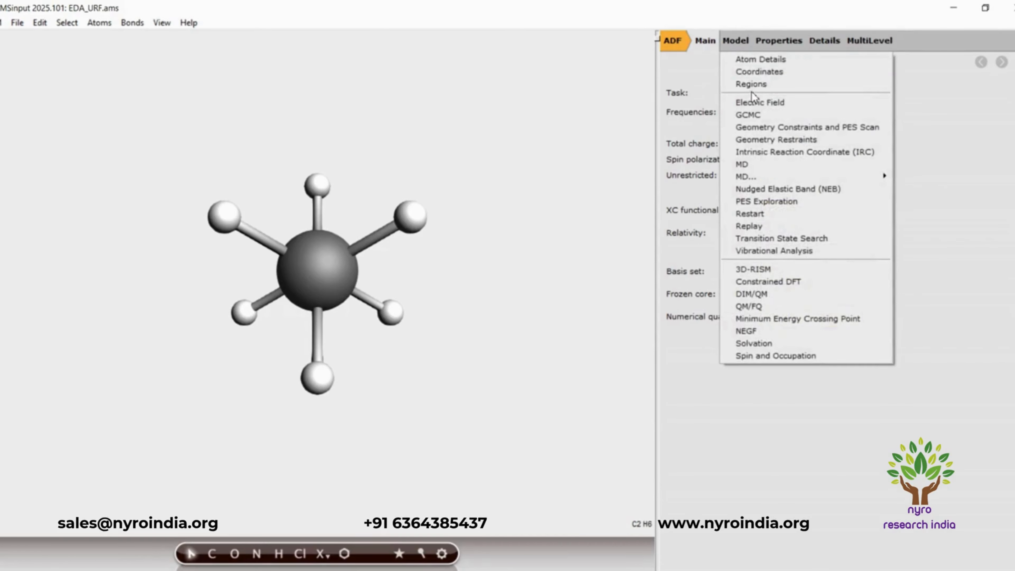
click(747, 84)
drag(455, 408, 337, 485)
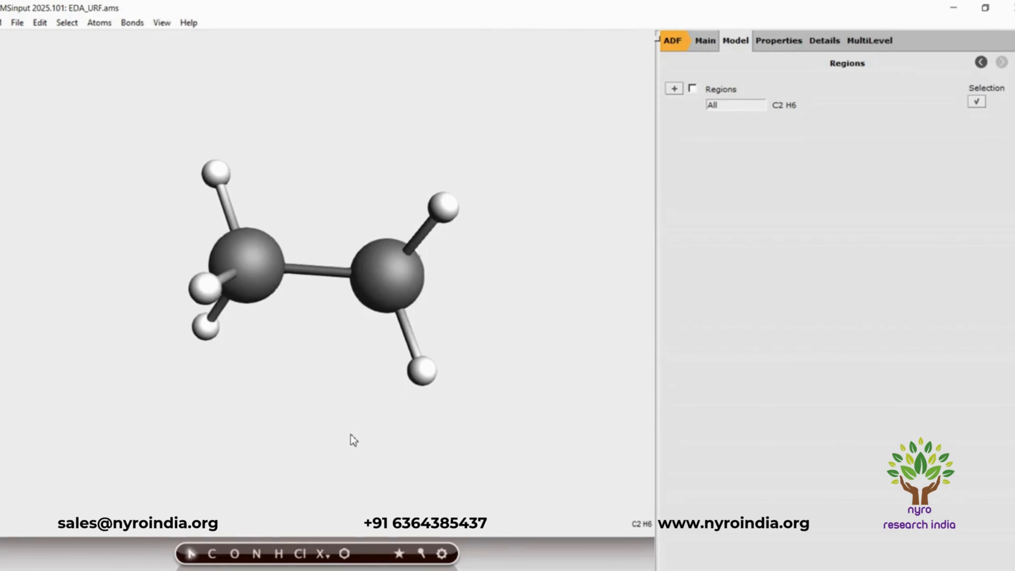
drag(356, 423, 295, 444)
drag(144, 141, 290, 376)
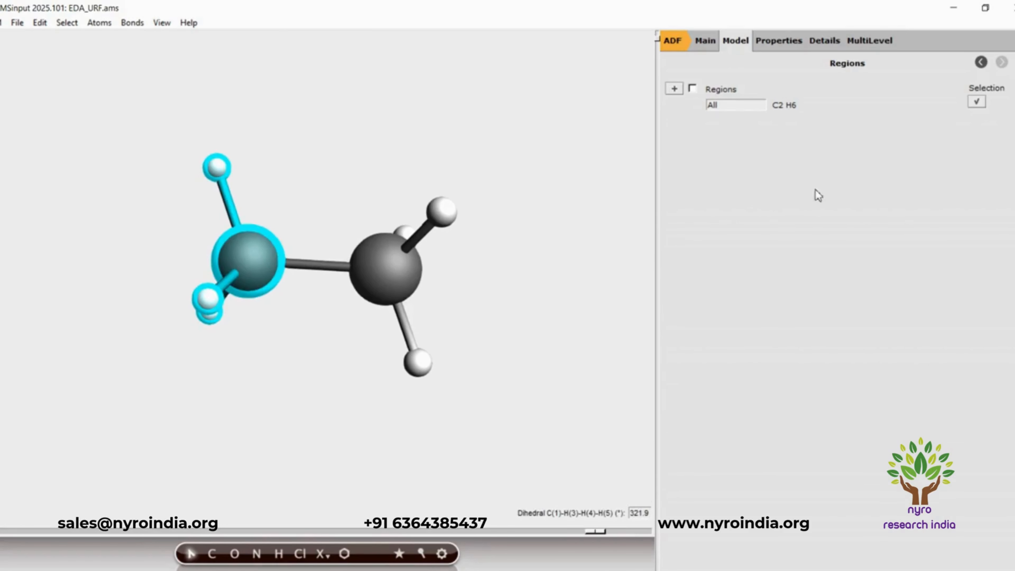
click(674, 89)
double_click(751, 121)
text(C)
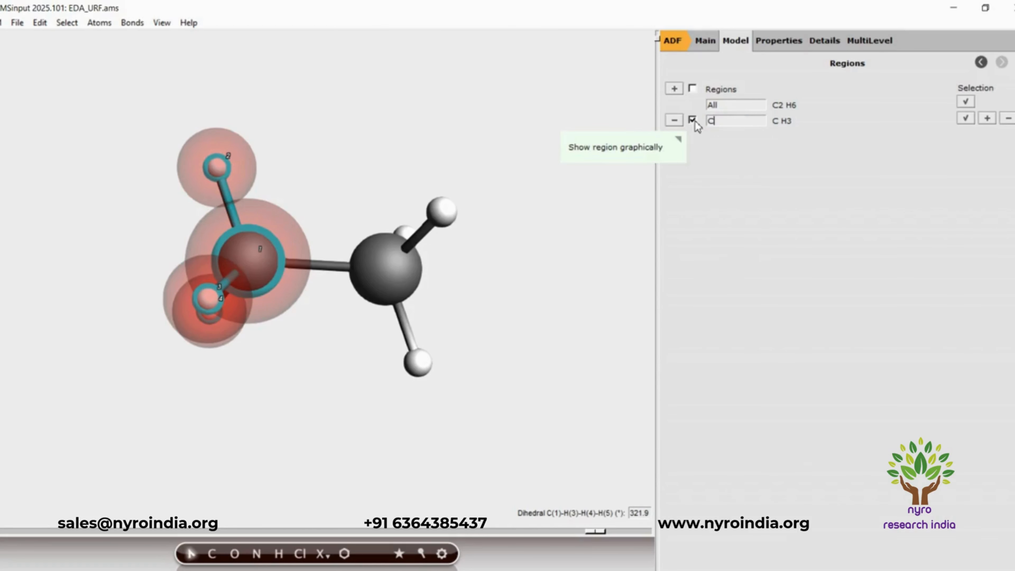
text(H3A)
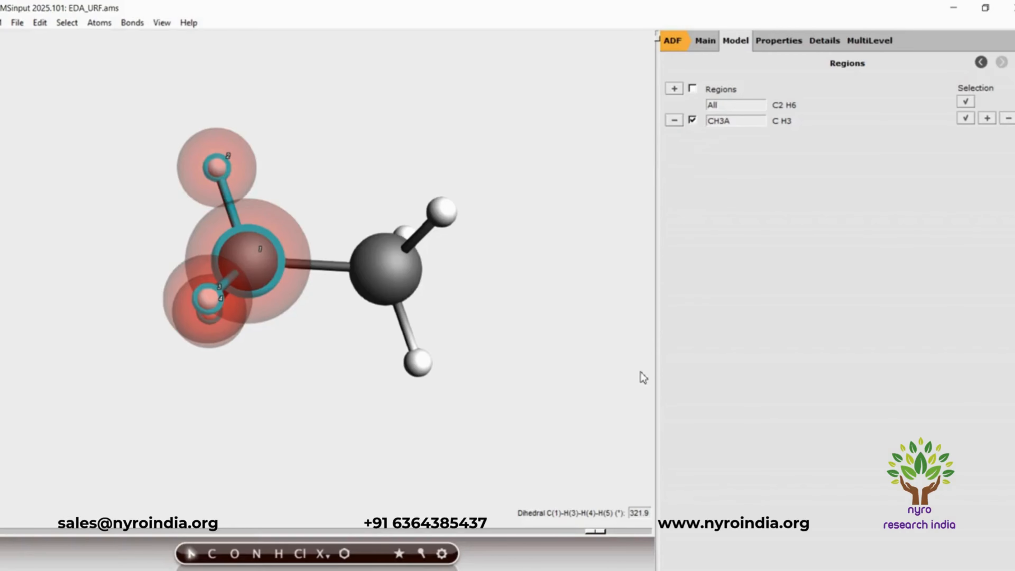
click(559, 363)
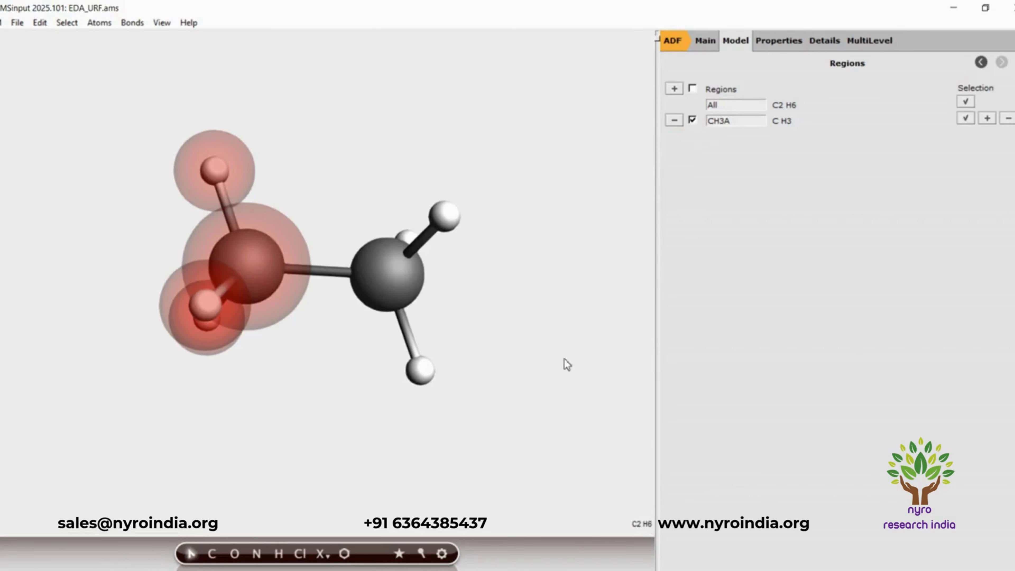
click(692, 120)
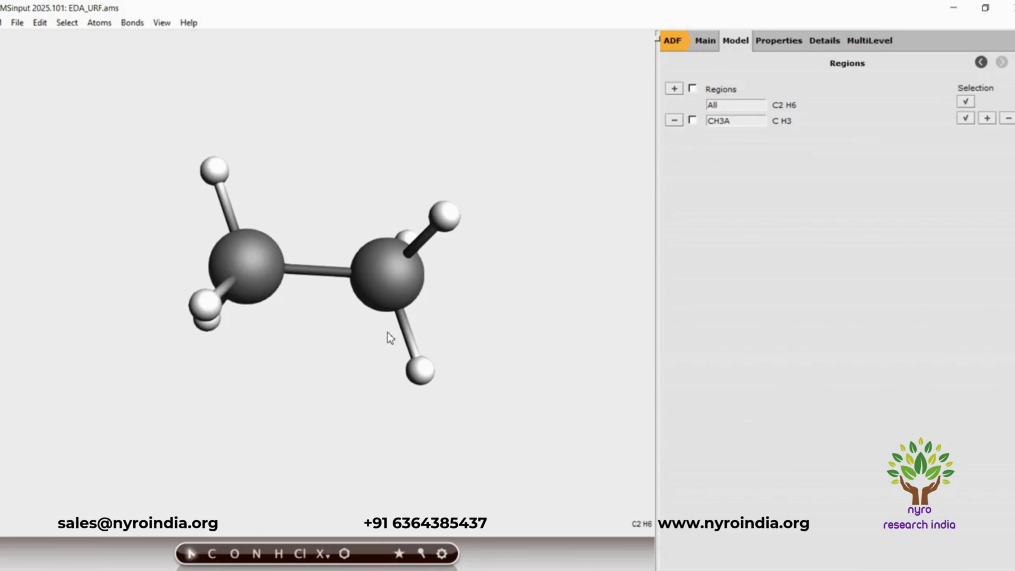
Create a region named CH3B from the other methyl group and show the CH3A region graphically as well
drag(349, 172, 496, 413)
click(674, 88)
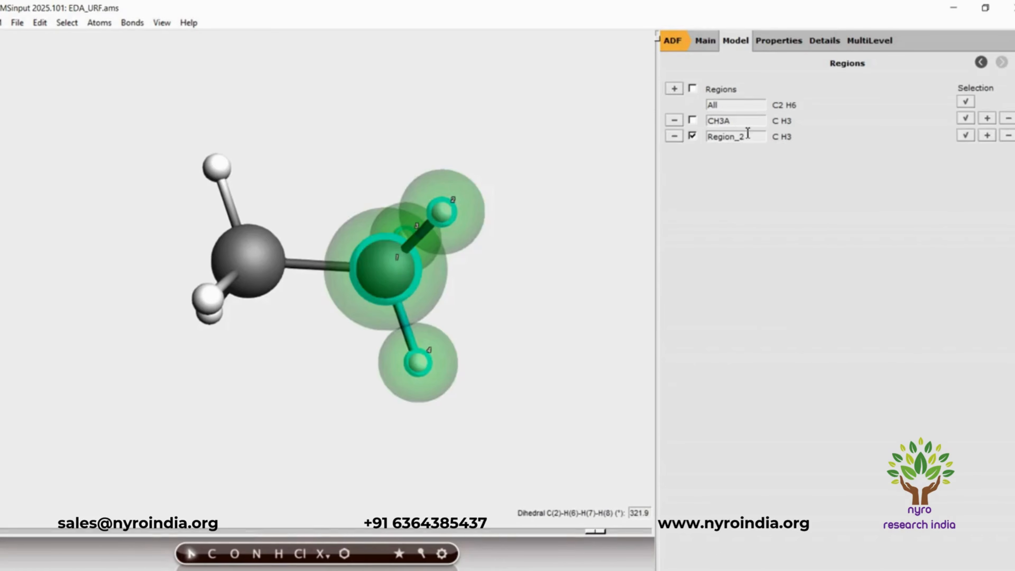
drag(747, 136, 707, 137)
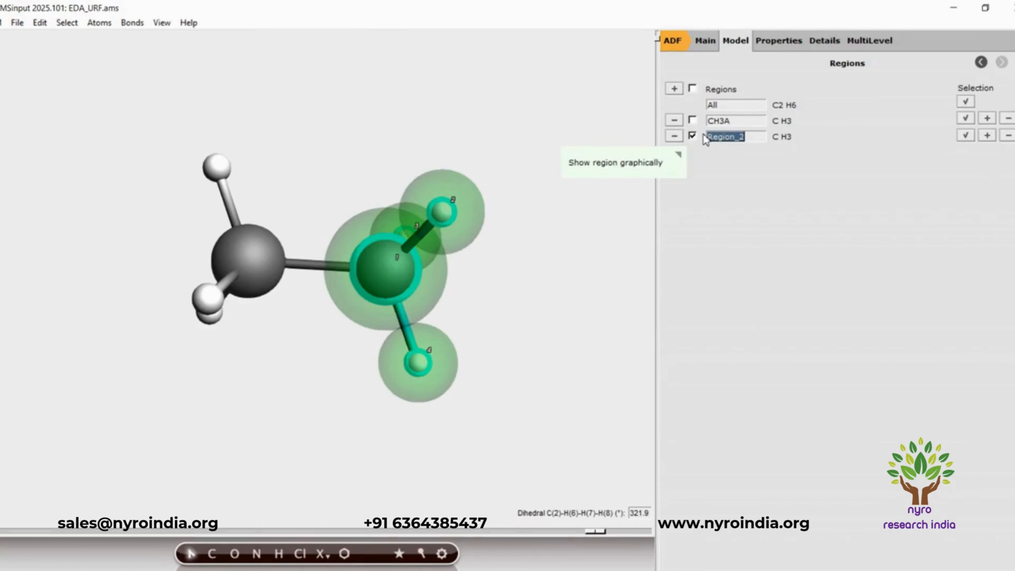
text(CH3B)
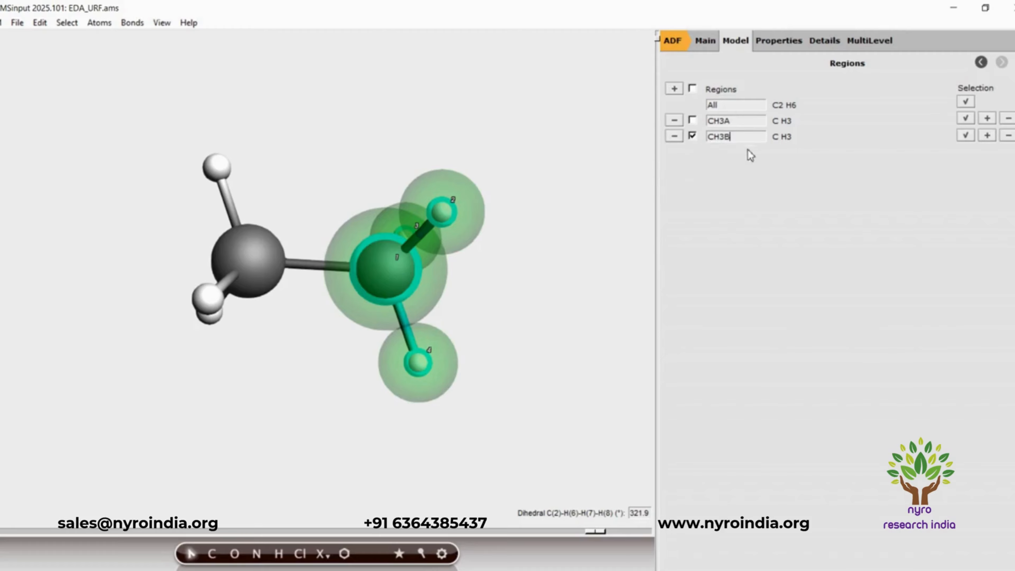
click(694, 122)
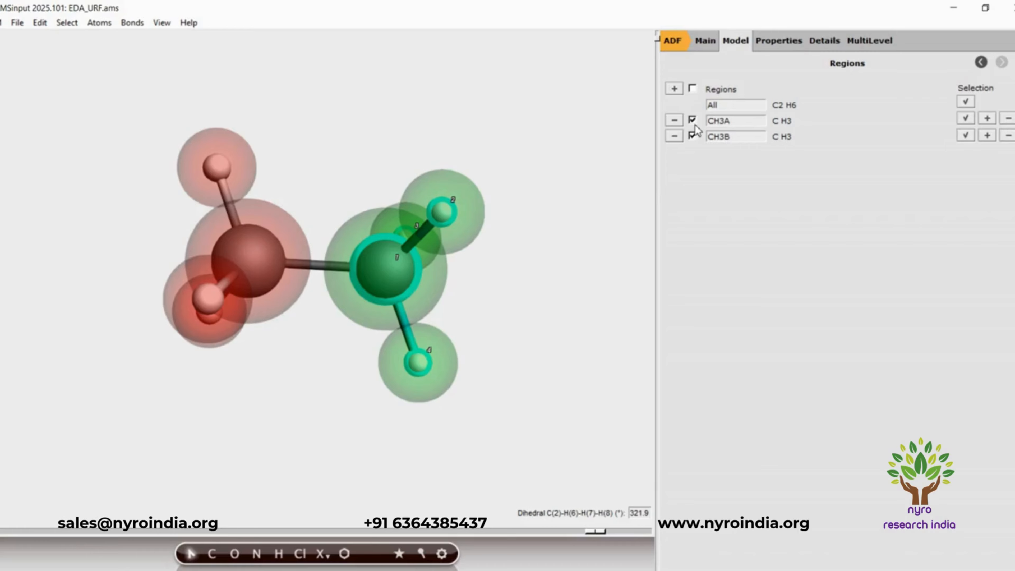
Enable the use of fragments and set the spin to 1 for CH3A and -1 for CH3B
click(868, 41)
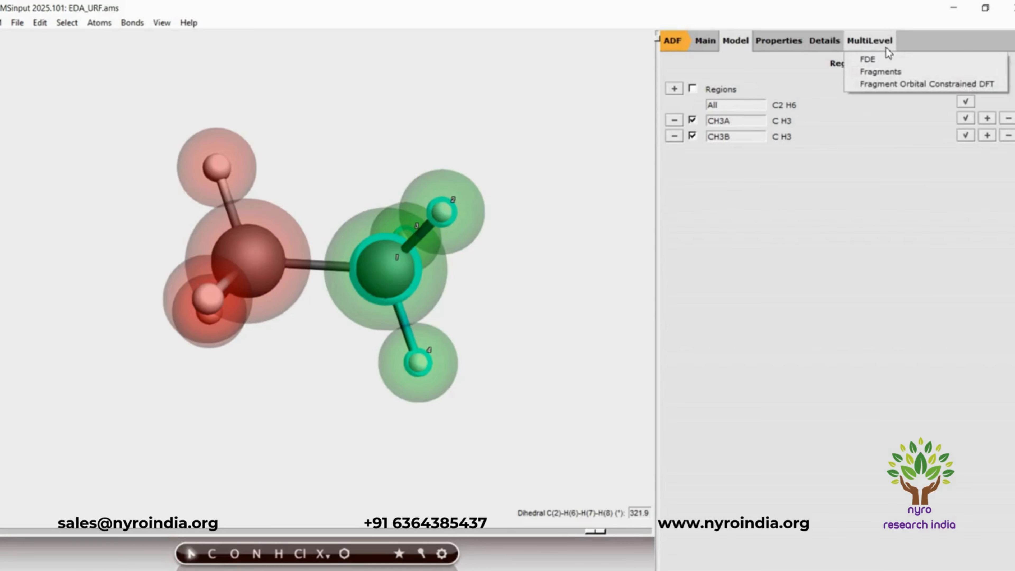
click(887, 71)
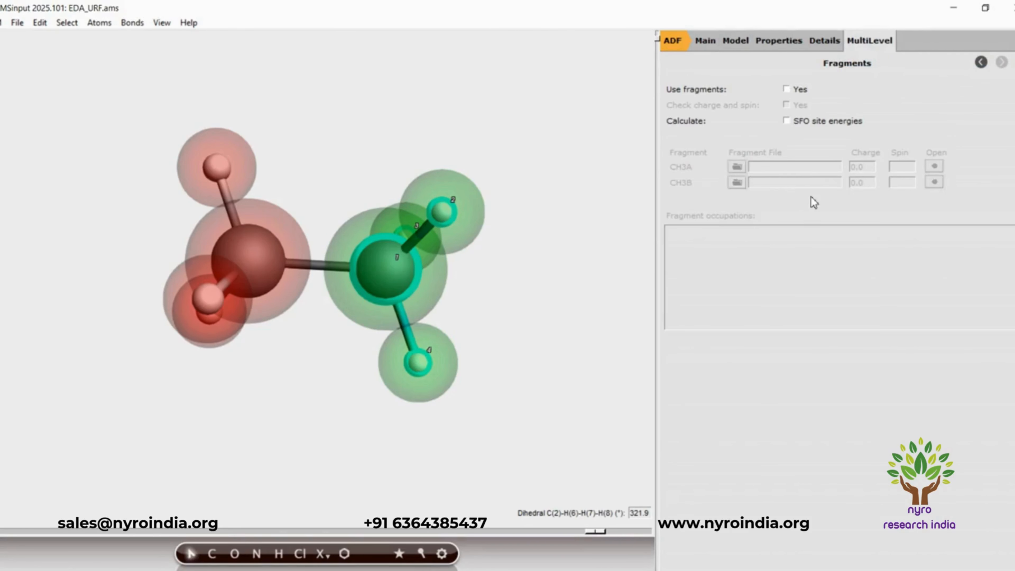
click(789, 92)
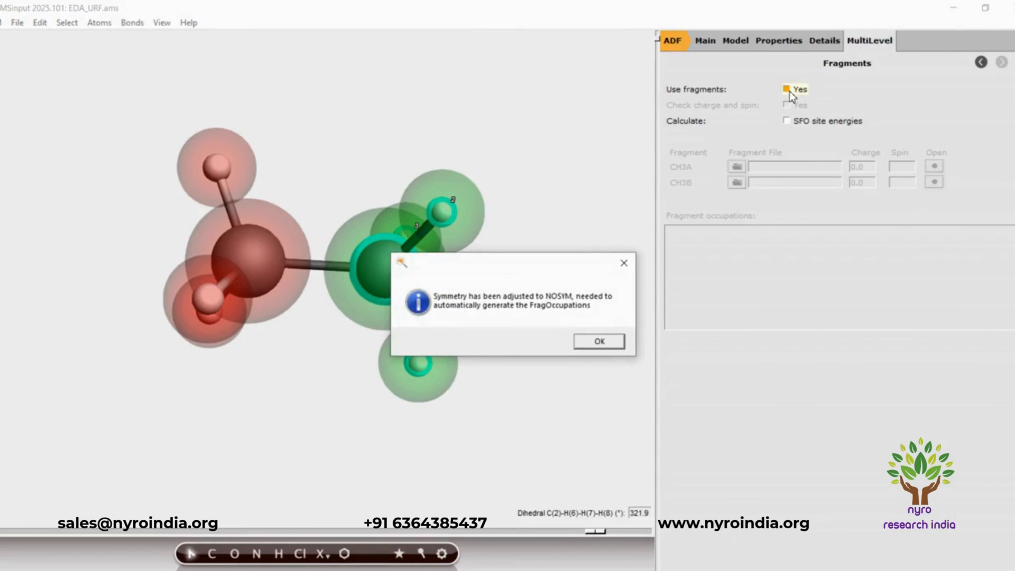
click(587, 341)
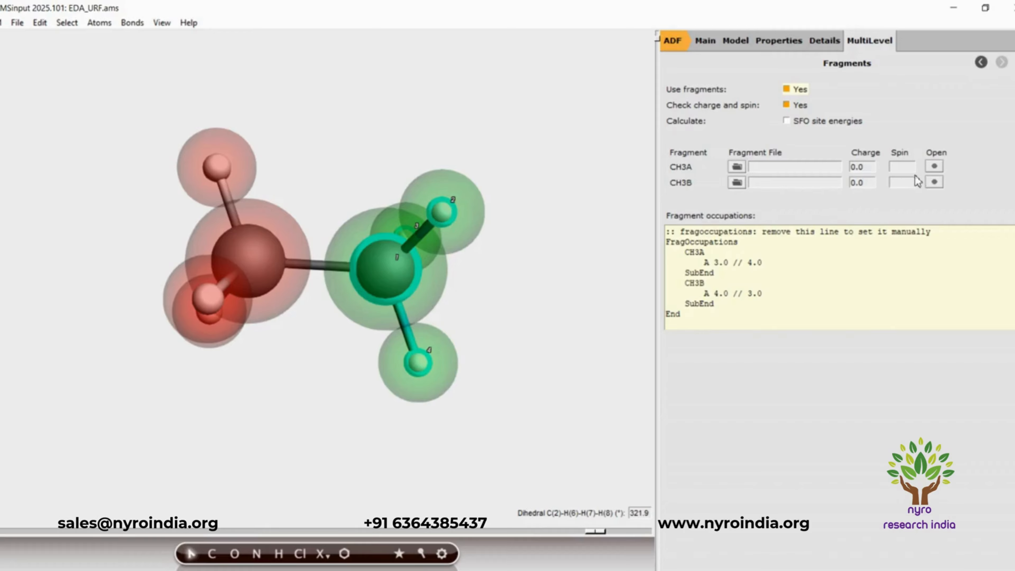
click(912, 165)
text(1)
click(908, 184)
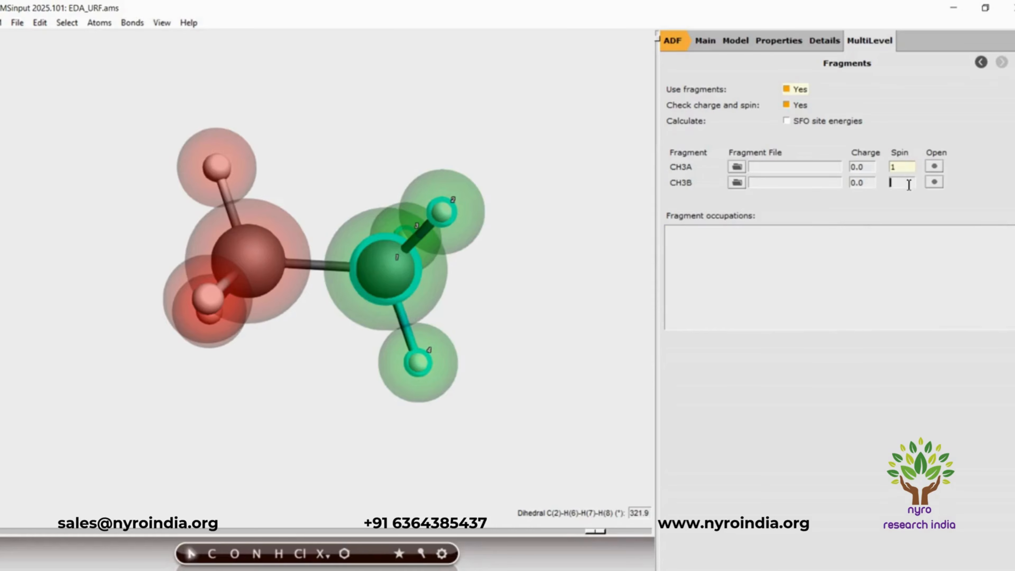
text(-1)
Set the calculation's symmetry to AUTO and symmetrize the ethane molecule
click(823, 40)
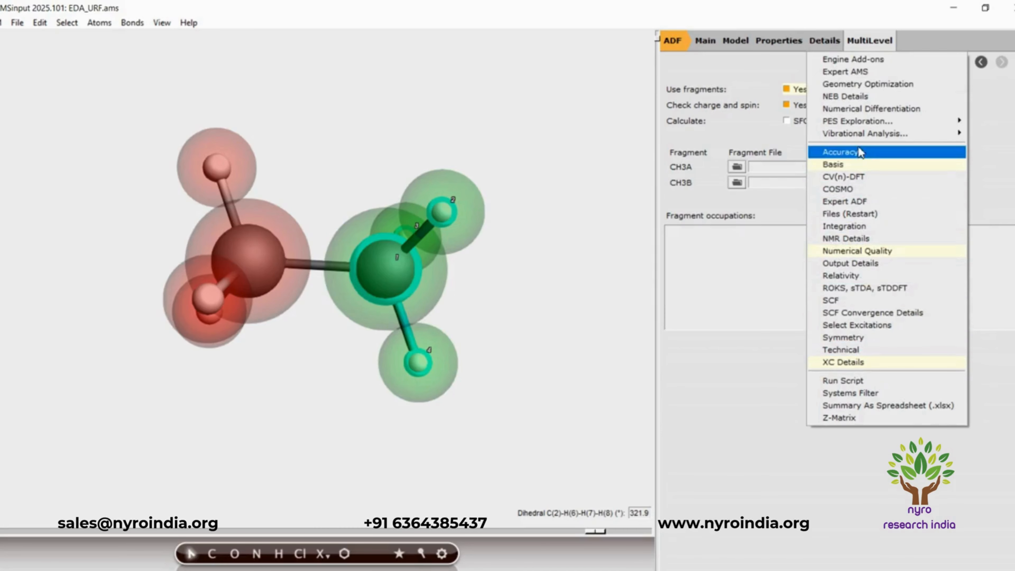
click(840, 338)
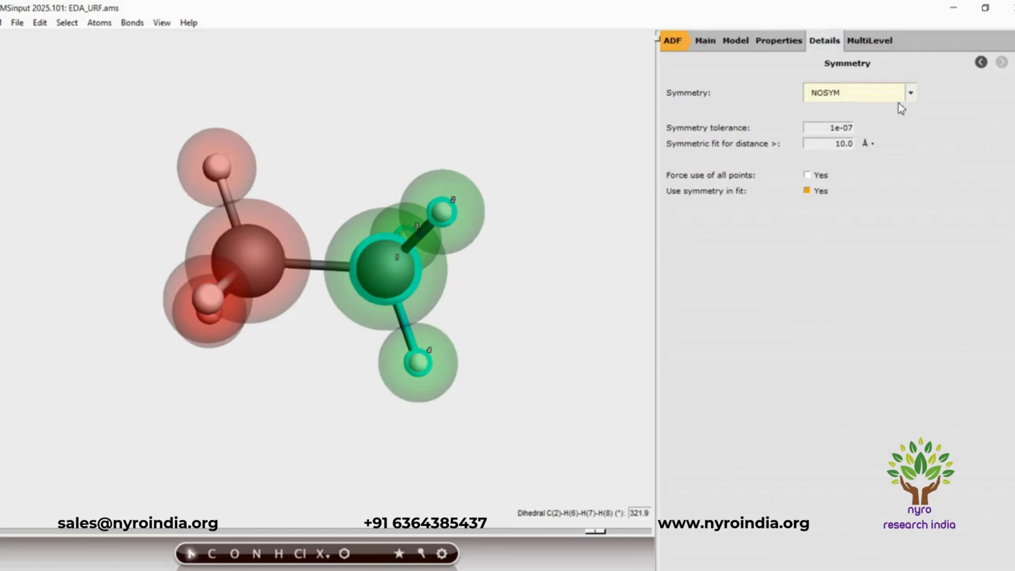
click(910, 93)
click(831, 110)
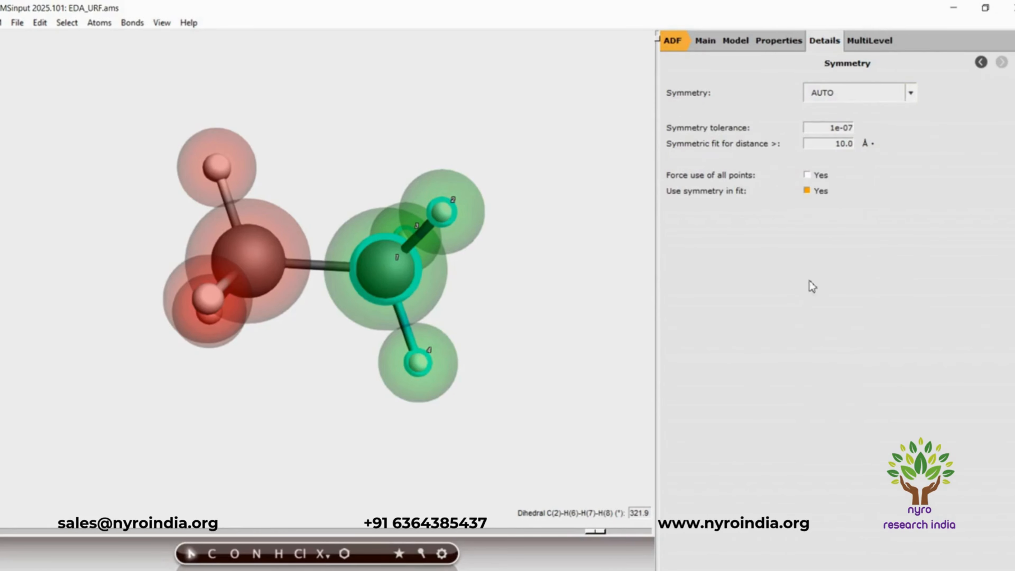
click(402, 560)
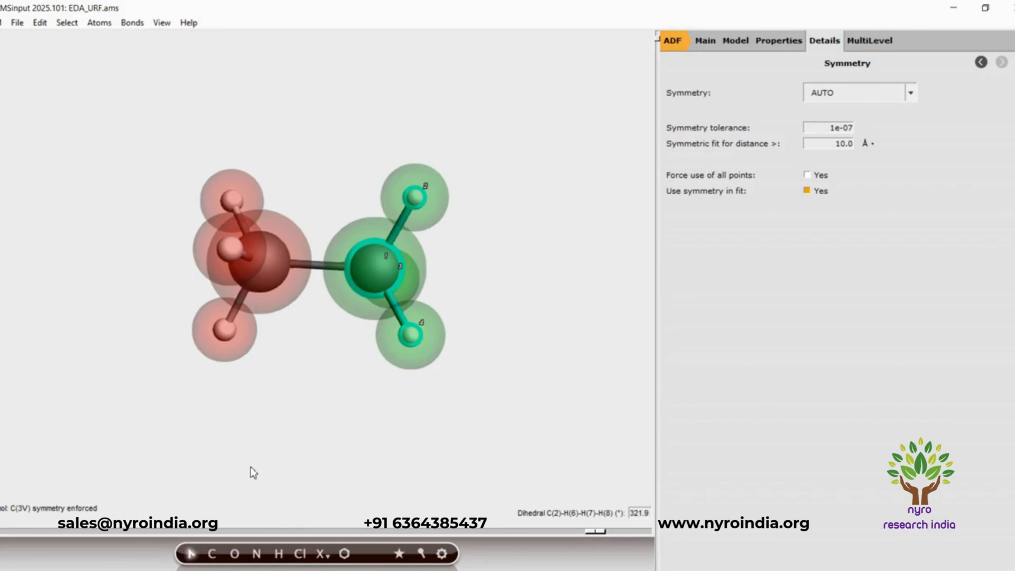
Save the input under the new name EDA_URF_SYM in the EDA folder and run the job
click(18, 24)
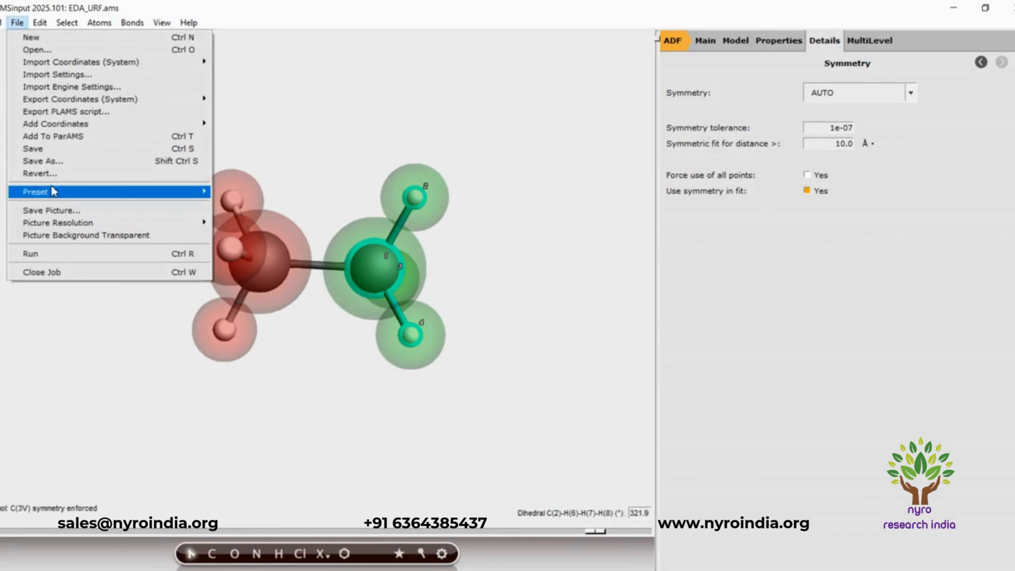
click(44, 160)
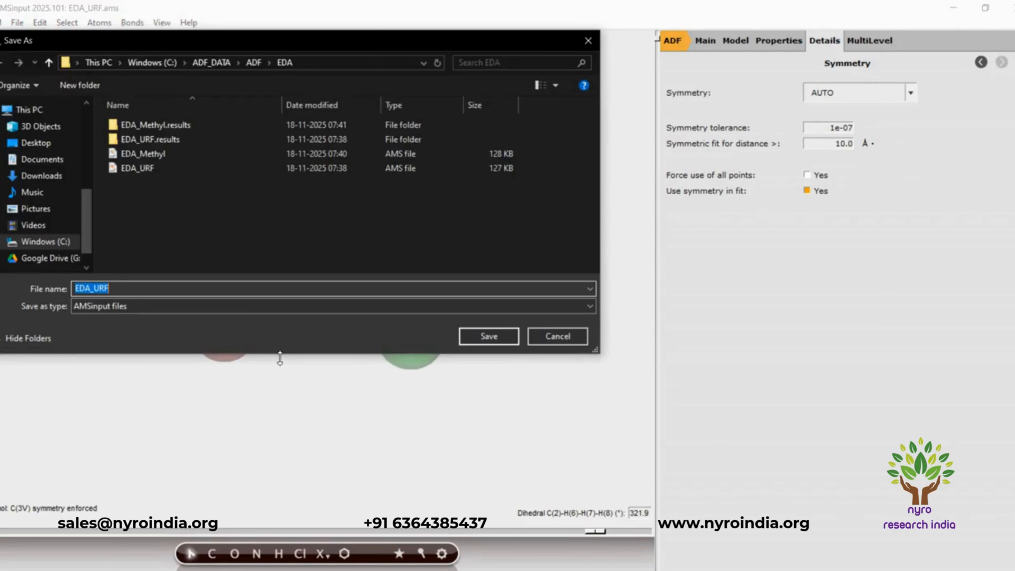
click(184, 294)
text(_SYM)
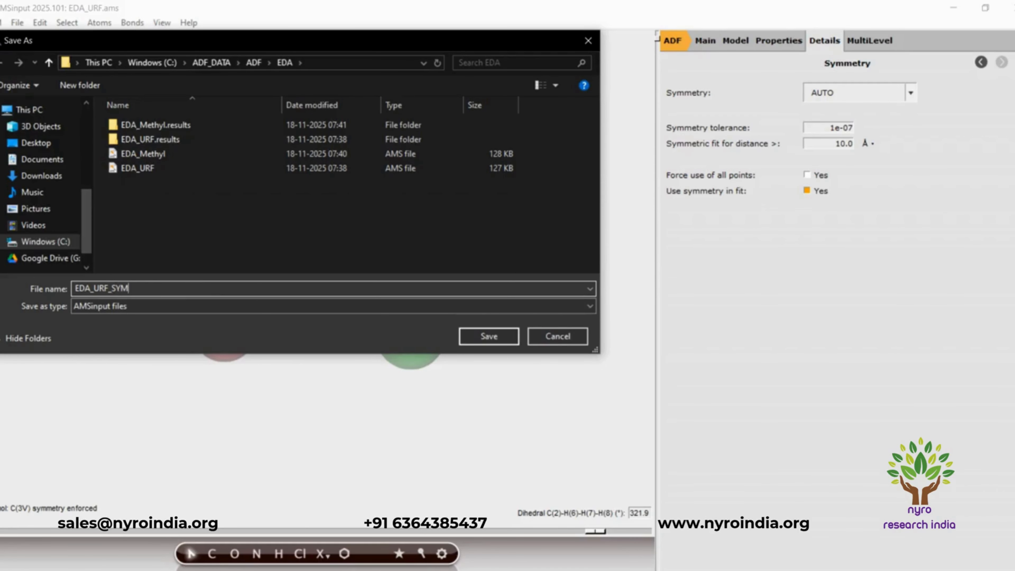
click(505, 343)
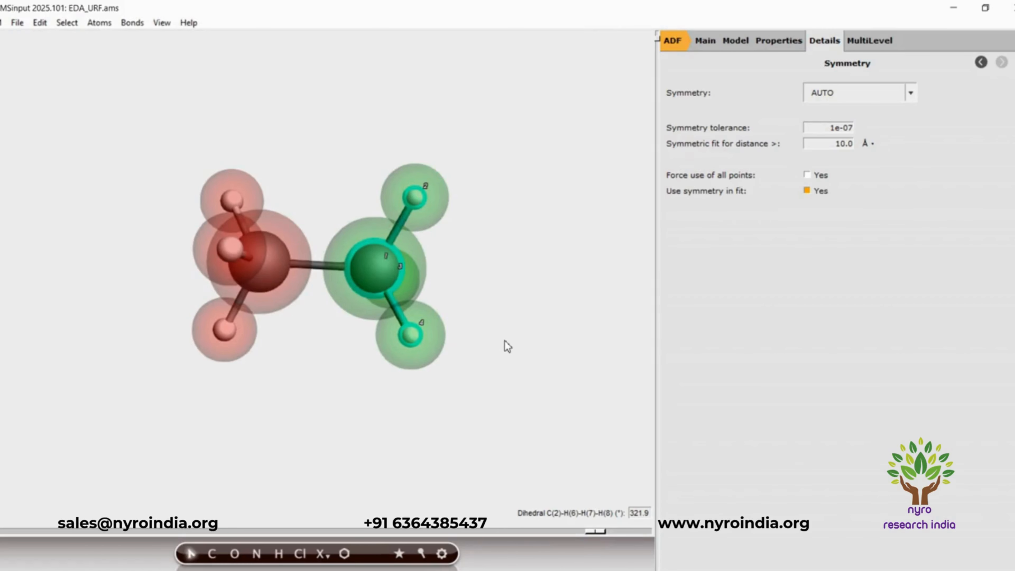
click(47, 28)
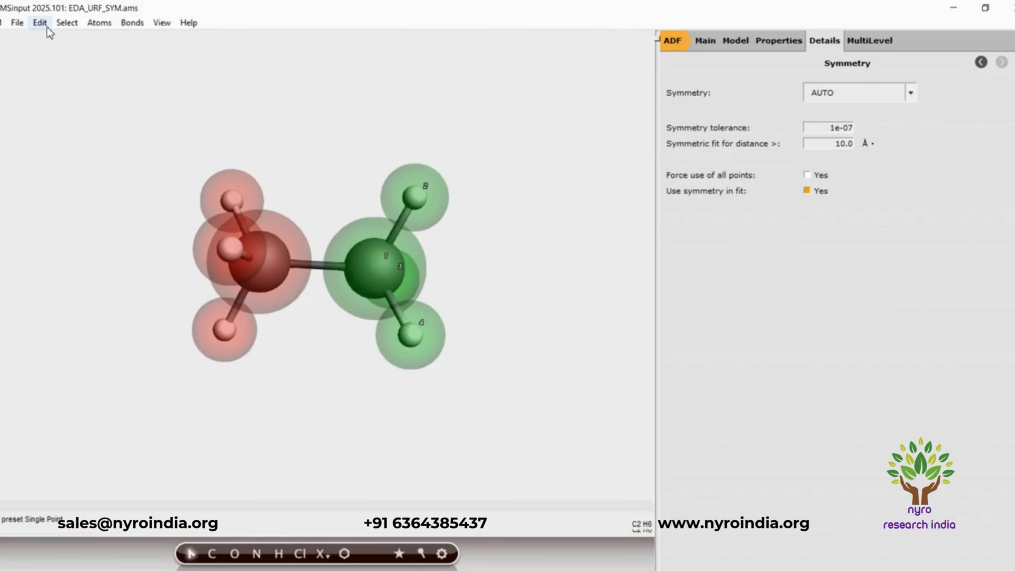
click(23, 27)
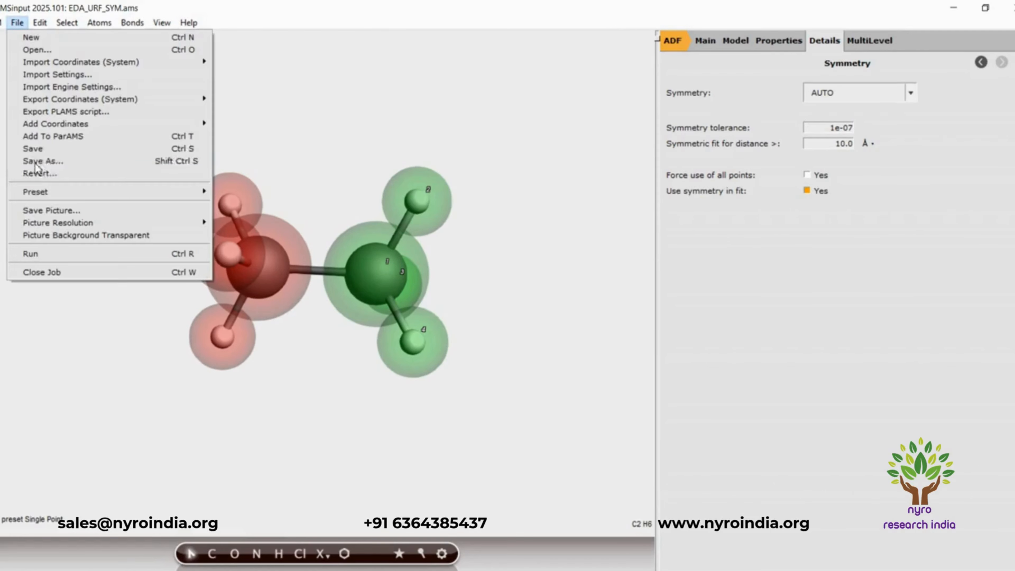
click(29, 258)
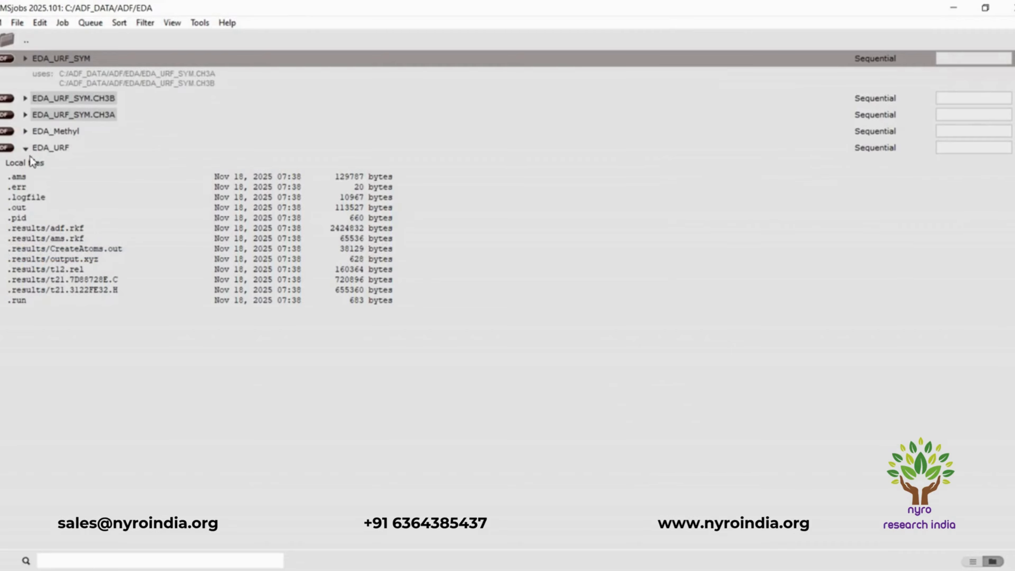
In AMSjobs, collapse the EDA_URF details, expand the EDA_URF_SYM job and view its logfile
click(26, 149)
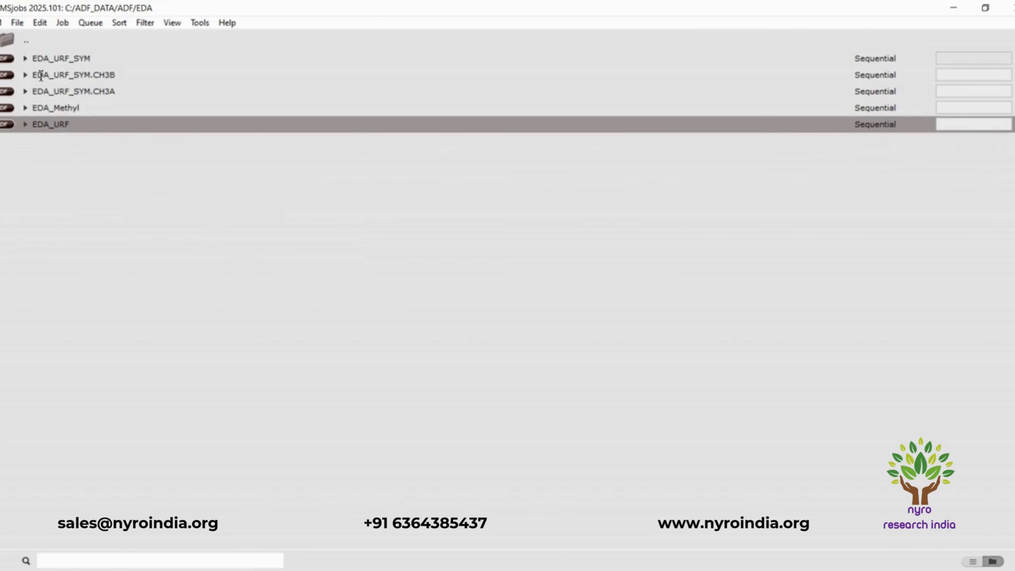
click(26, 59)
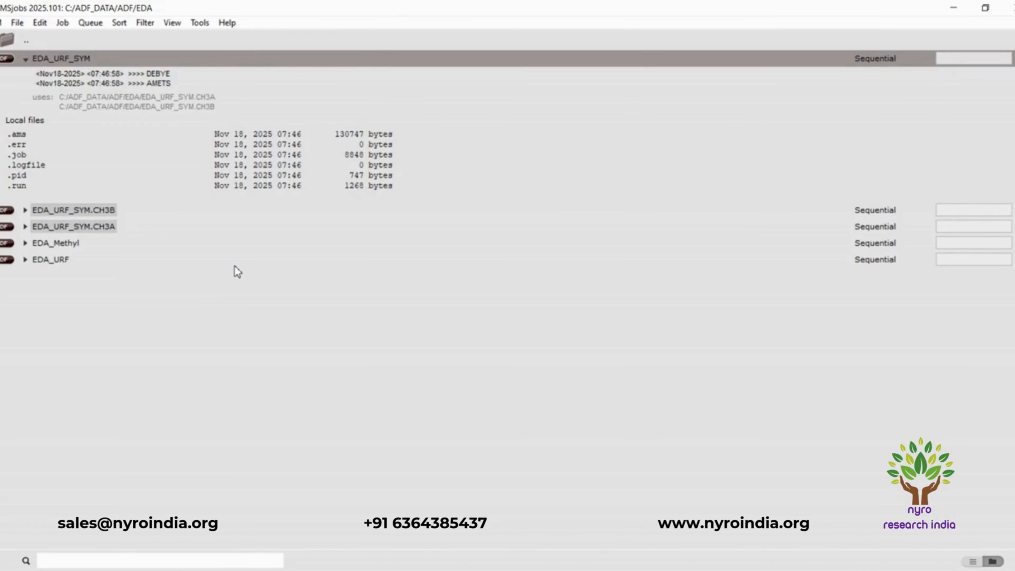
click(2, 23)
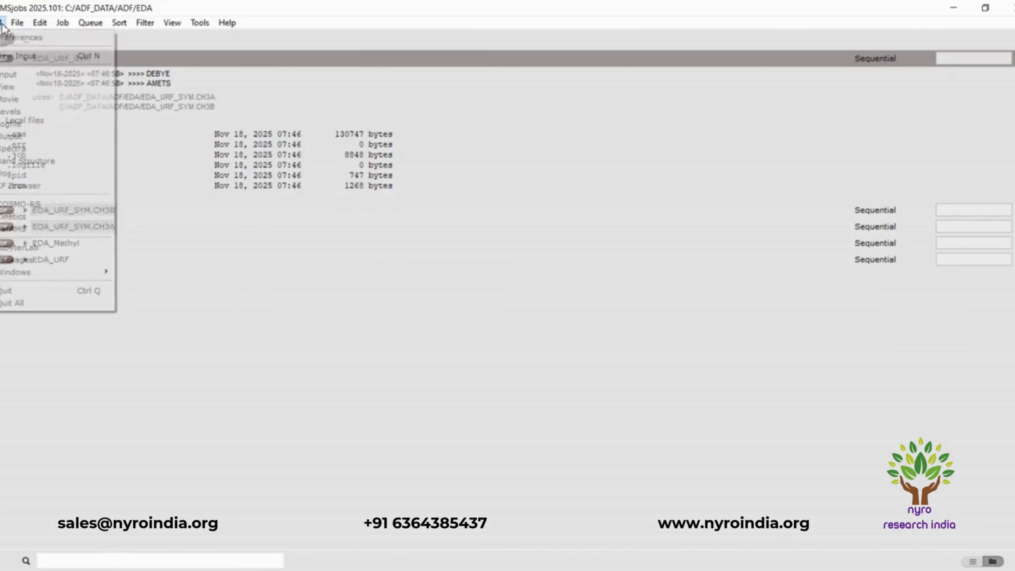
click(42, 124)
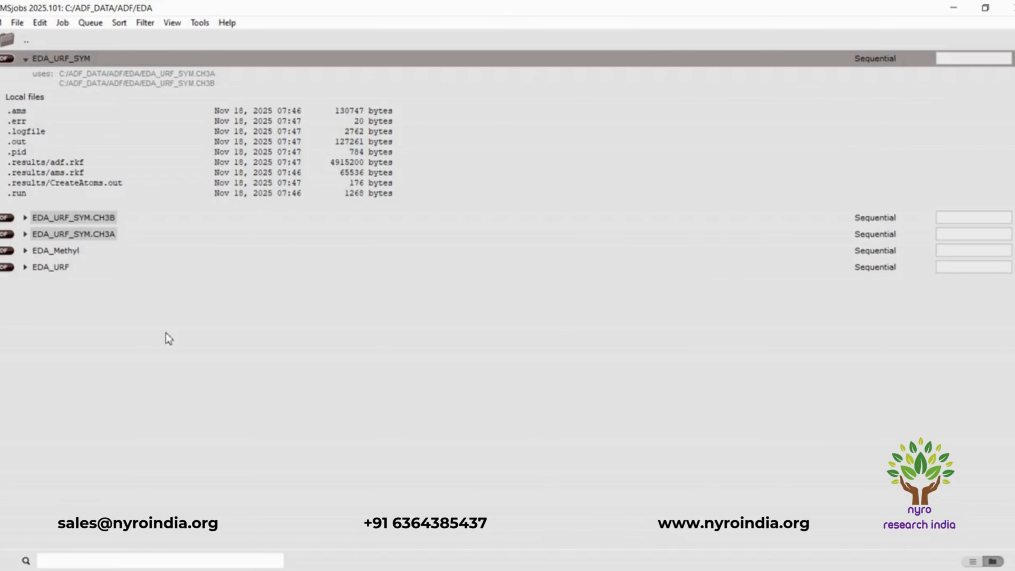
Open the EDA_URF_SYM output and examine the Bonding Energy Decomposition table down to the total bonding energy in kcal/mol
click(2, 23)
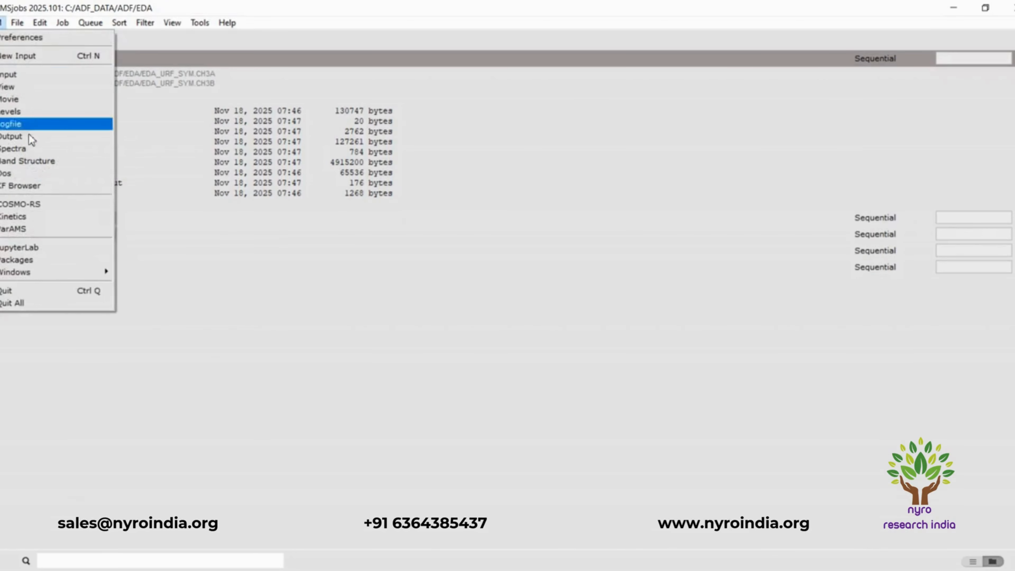
click(28, 138)
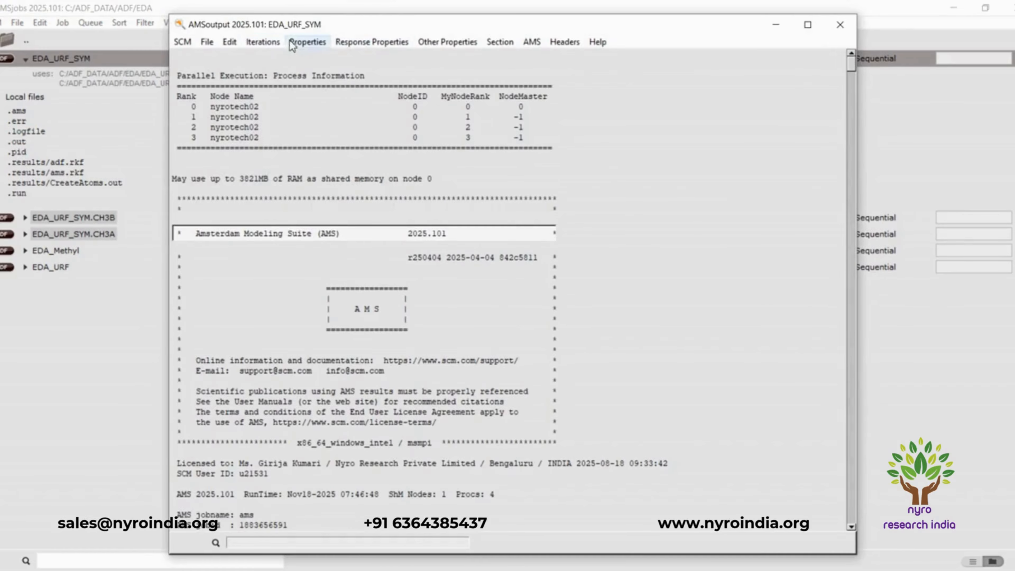
click(306, 43)
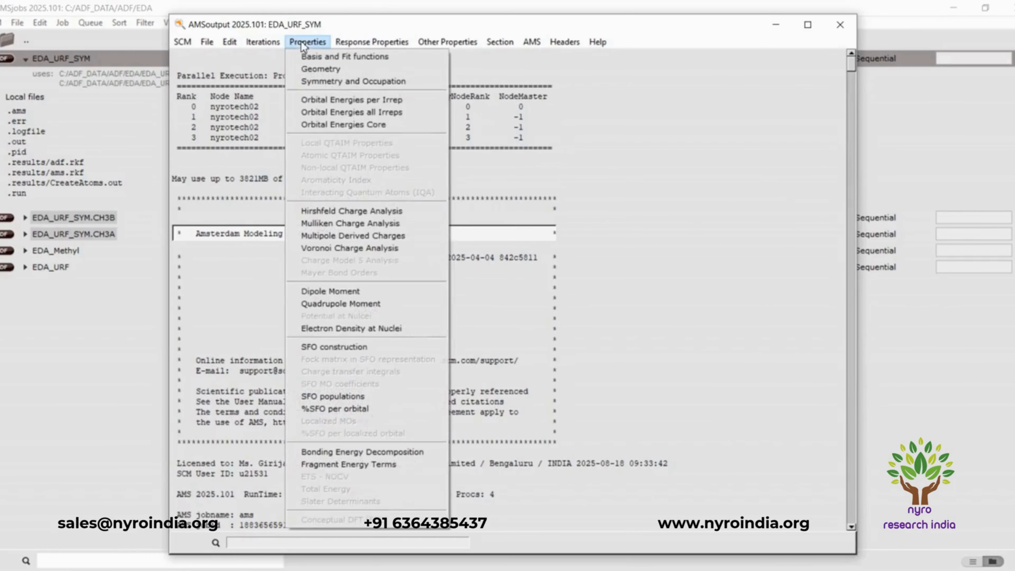
click(355, 452)
scroll(472, 387, down, 4)
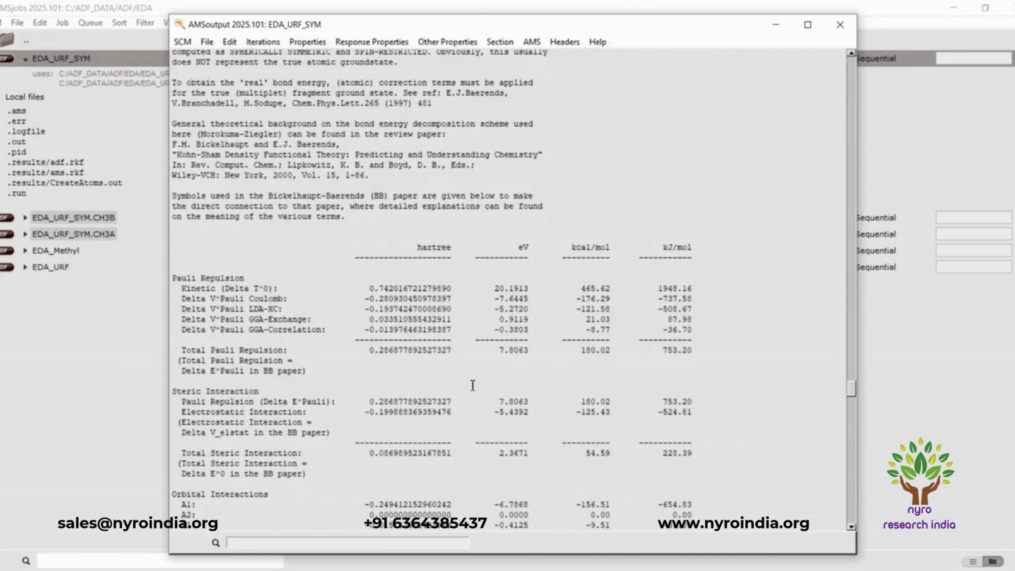
scroll(473, 382, down, 1)
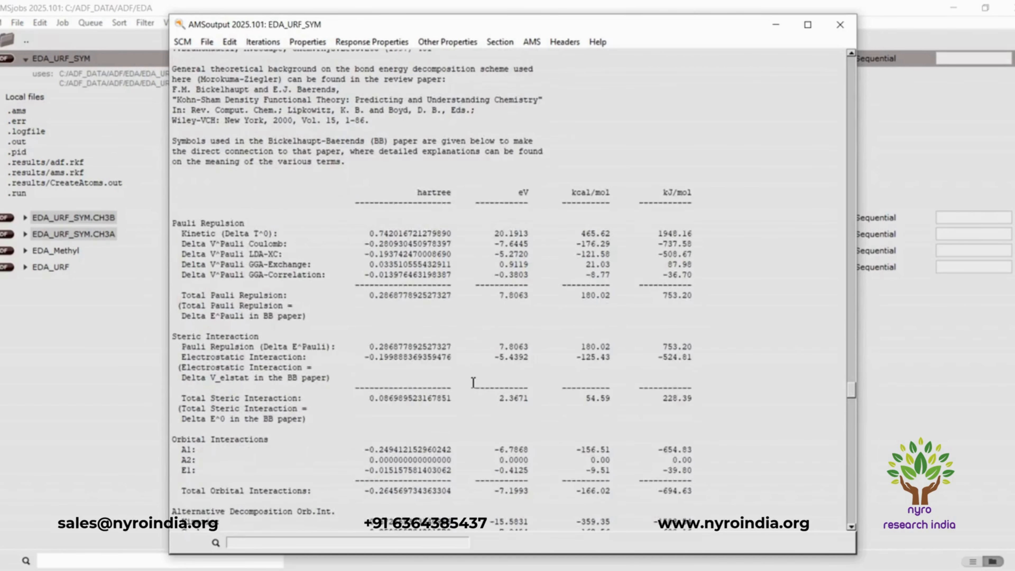
scroll(473, 382, down, 1)
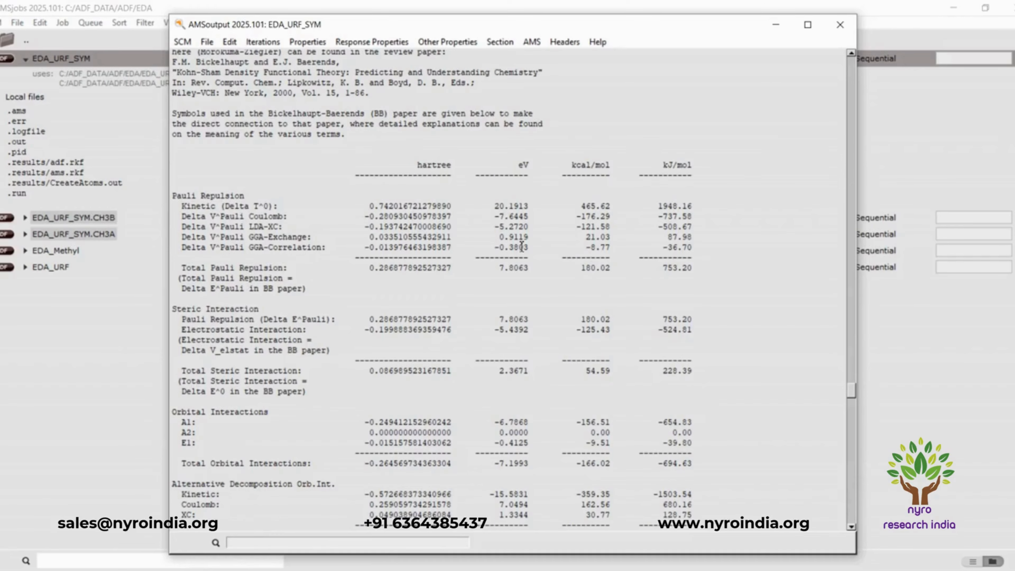
scroll(374, 328, down, 3)
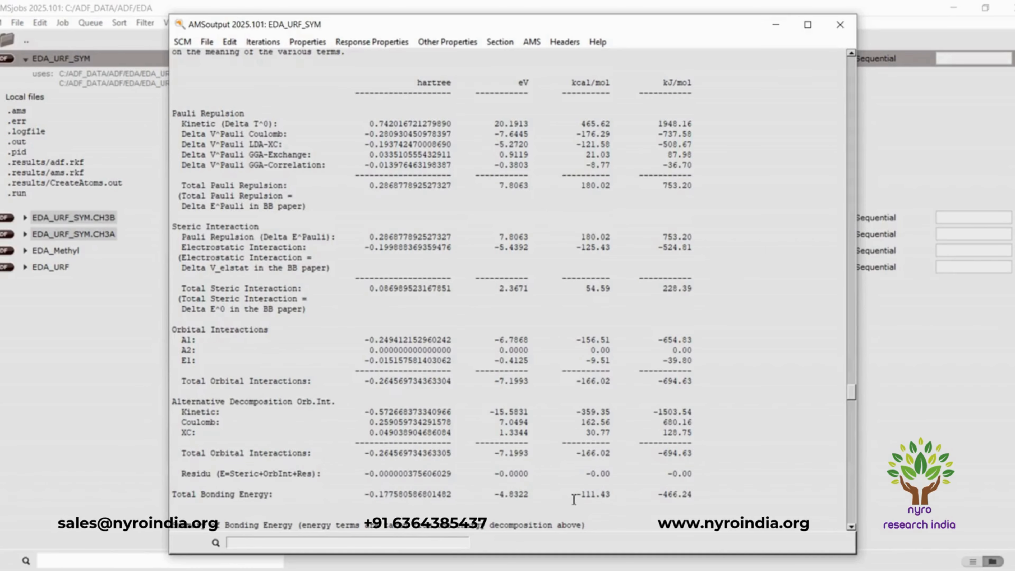
drag(572, 494, 620, 494)
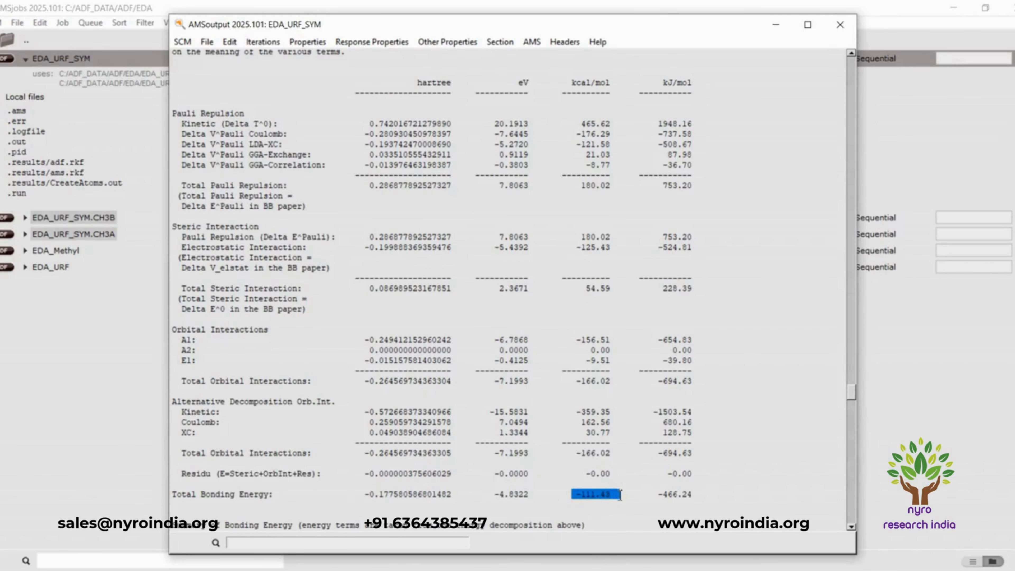
click(730, 460)
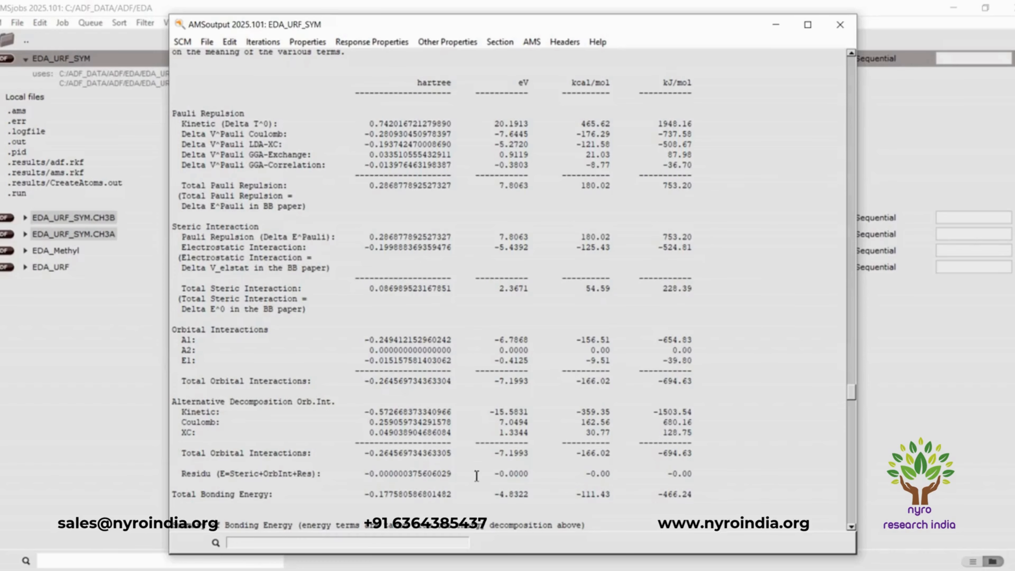
Check the total bonding energy in kcal/mol in the Summary of Bonding Energy, and minimize the output window
scroll(480, 447, down, 4)
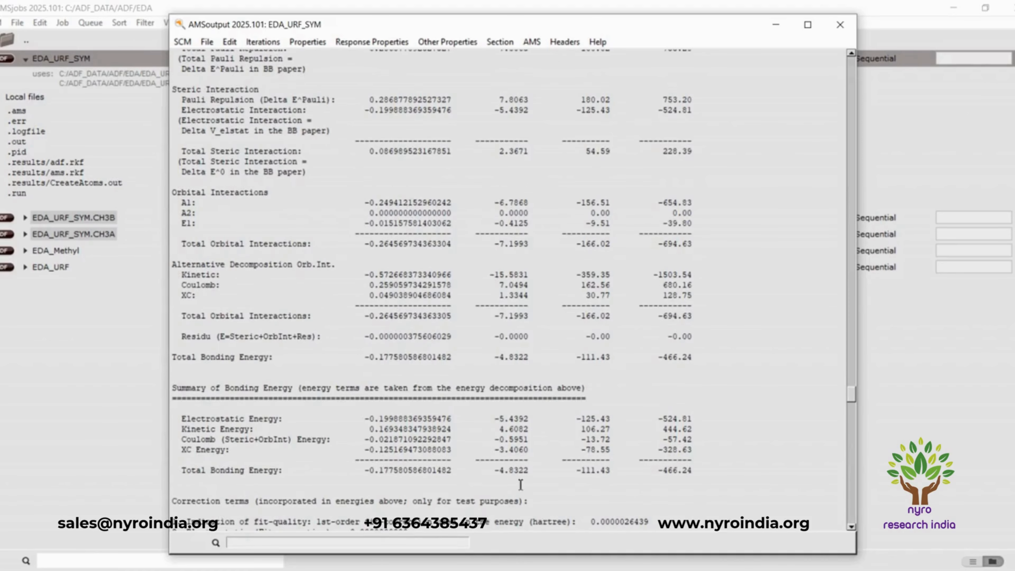
drag(577, 472, 614, 471)
click(767, 399)
click(775, 24)
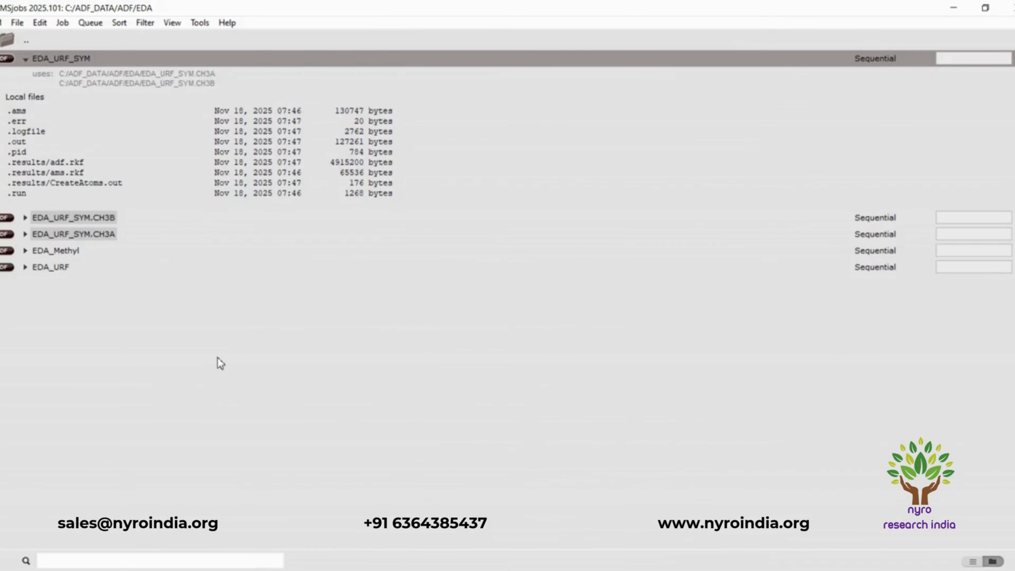
View the EDA_URF_SYM structure in AMSview, look through its selection, field and property options, and close the viewer
click(2, 23)
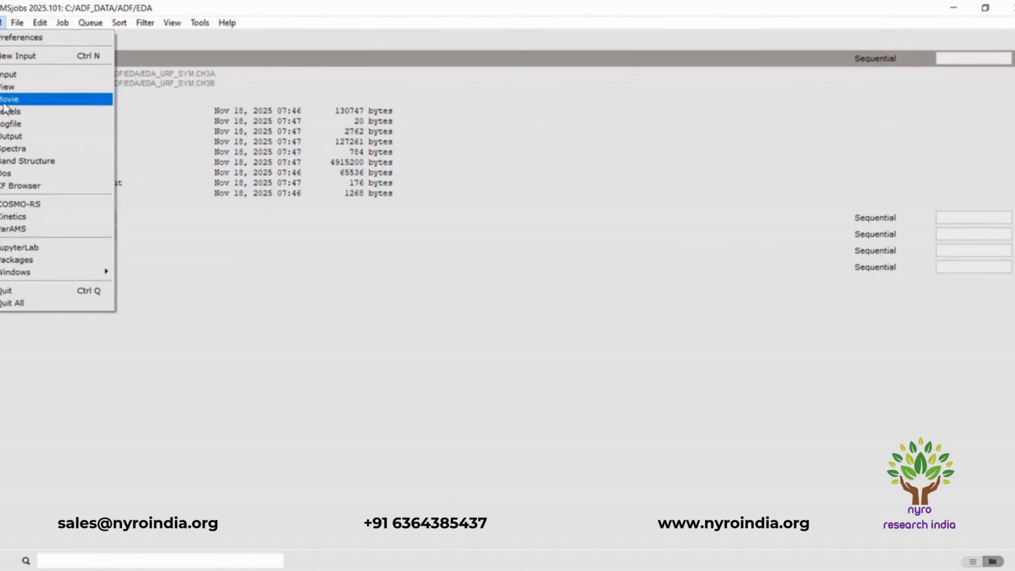
click(17, 92)
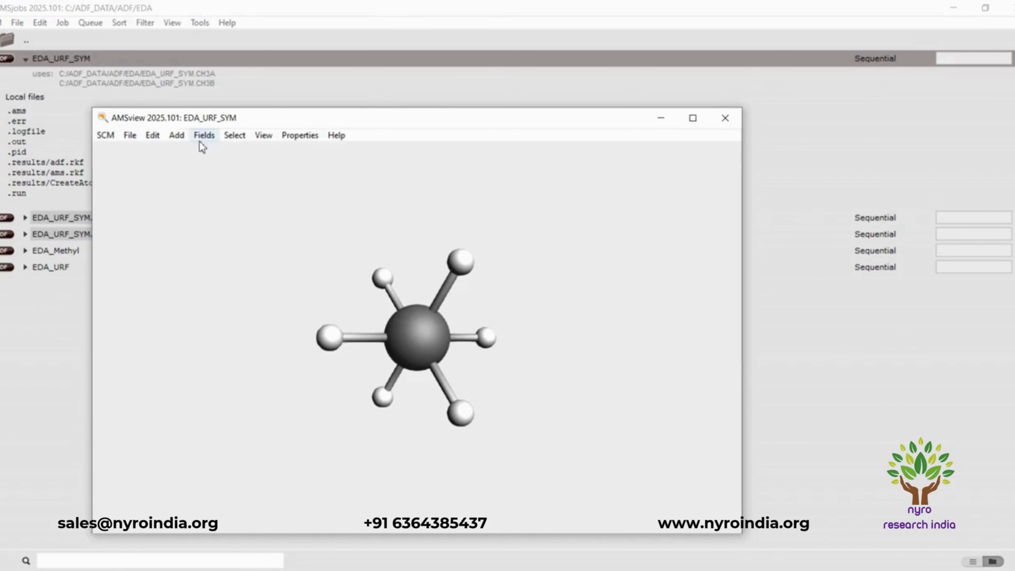
click(265, 138)
mouse_move(239, 141)
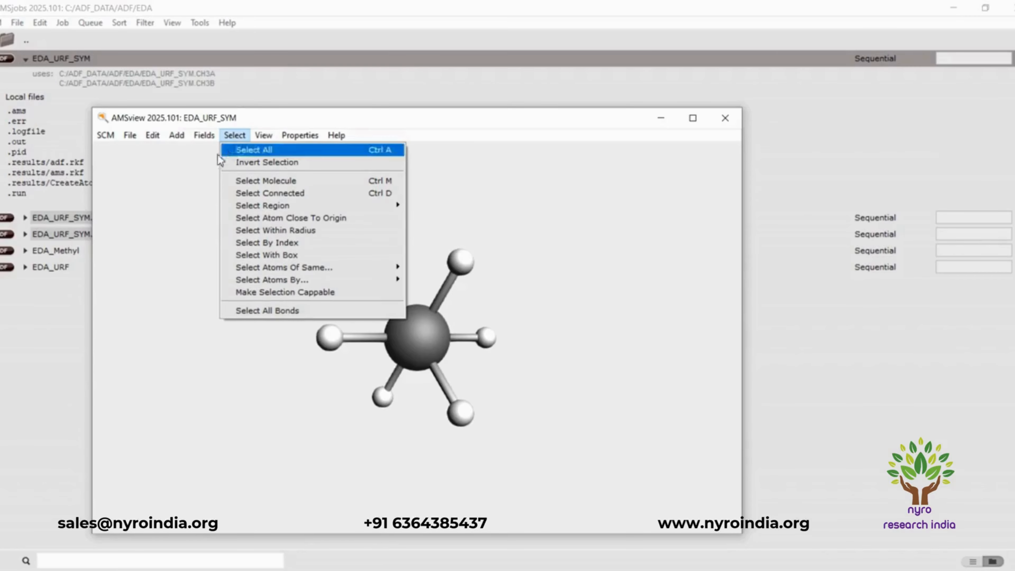
mouse_move(178, 139)
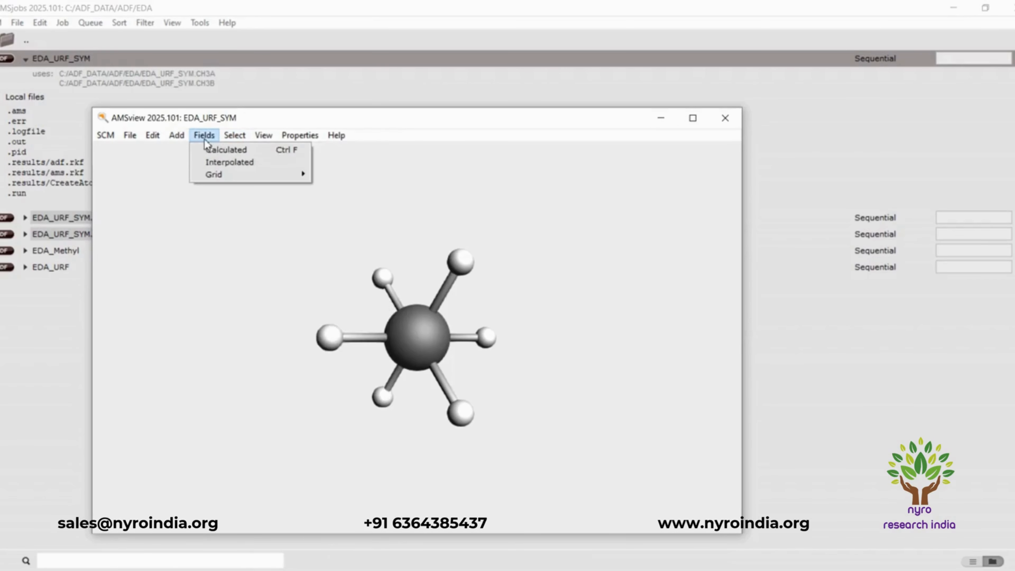
mouse_move(286, 139)
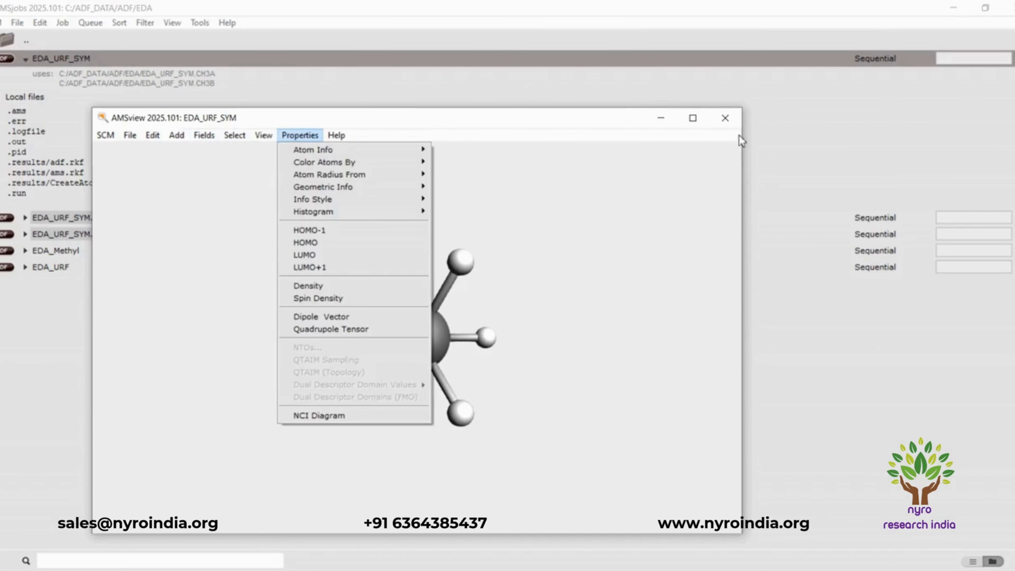
click(729, 125)
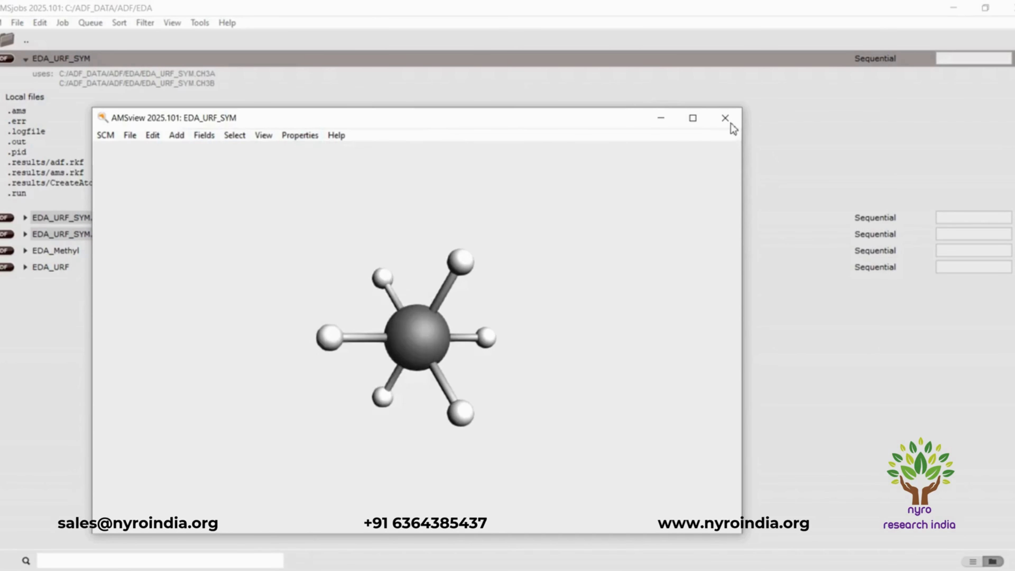
click(725, 119)
Open the EDA_URF_SYM orbital level diagram in AMSlevels, maximize it, and examine how the CH3A and CH3B fragment levels interact
click(2, 22)
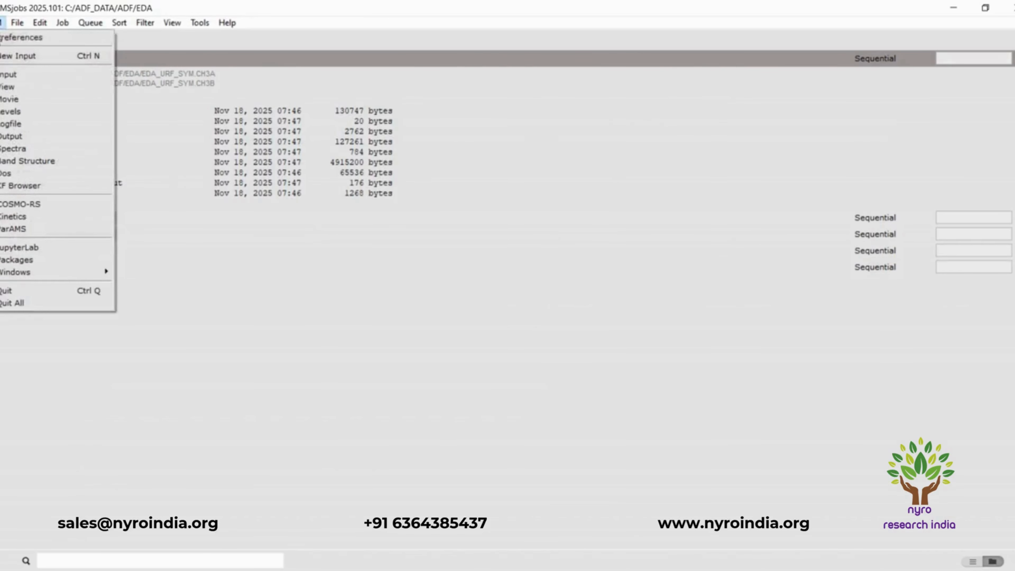
click(11, 113)
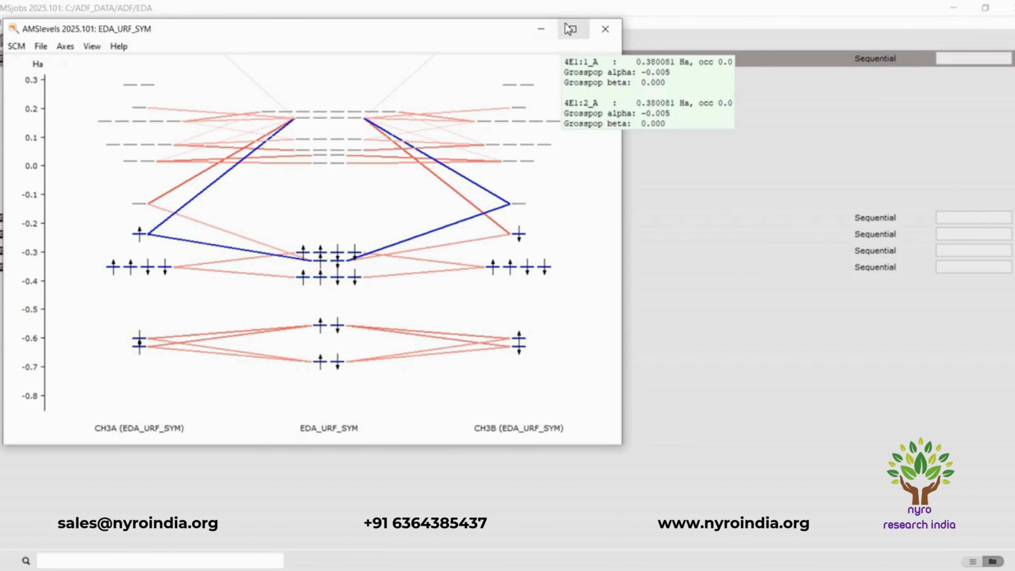
click(572, 29)
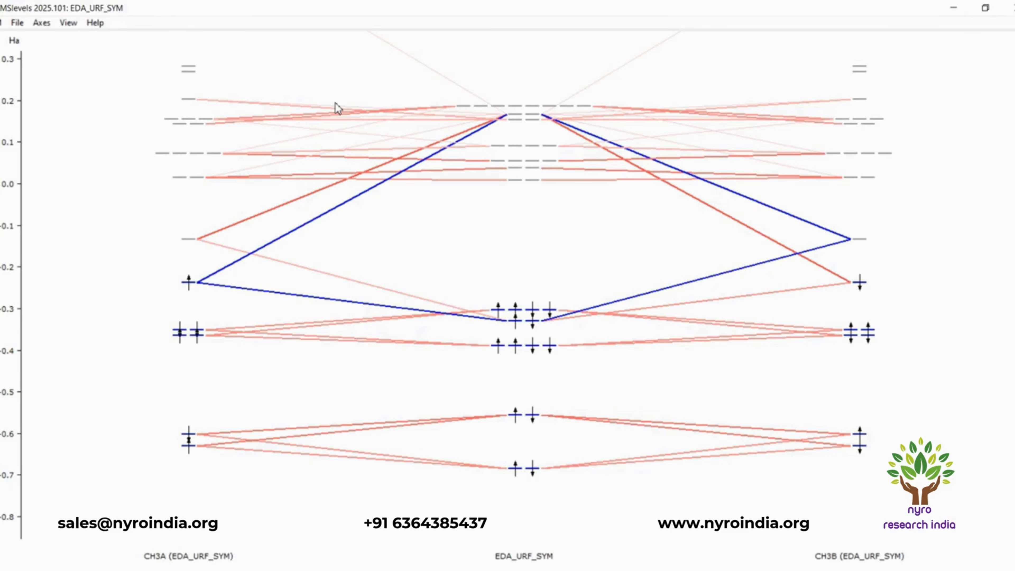
click(701, 570)
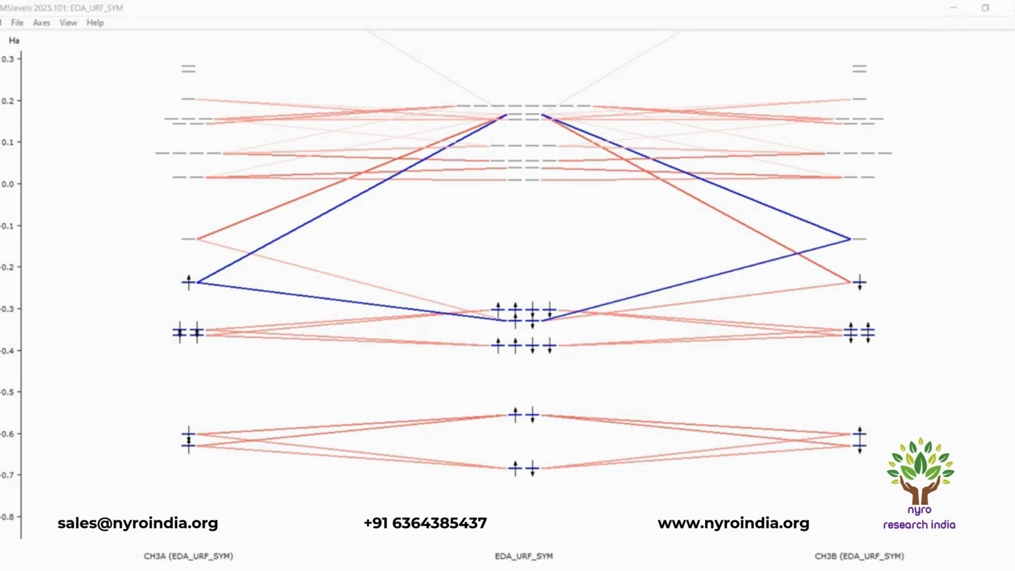